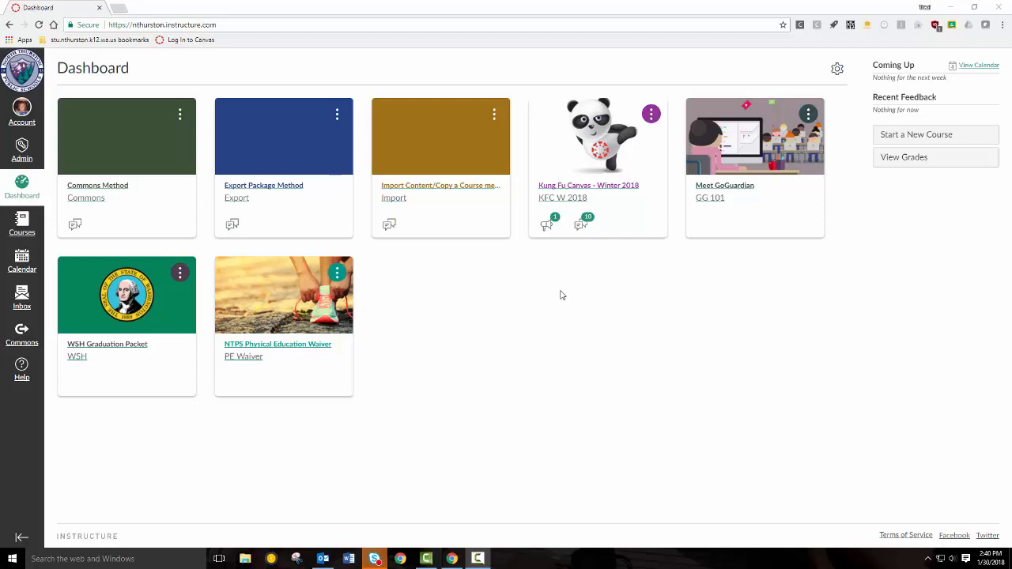
Find Canvas Camp Winter 2017 under Past Enrollments in the full course list and open its course settings
{"action": "left_click", "coordinate": [26, 223]}
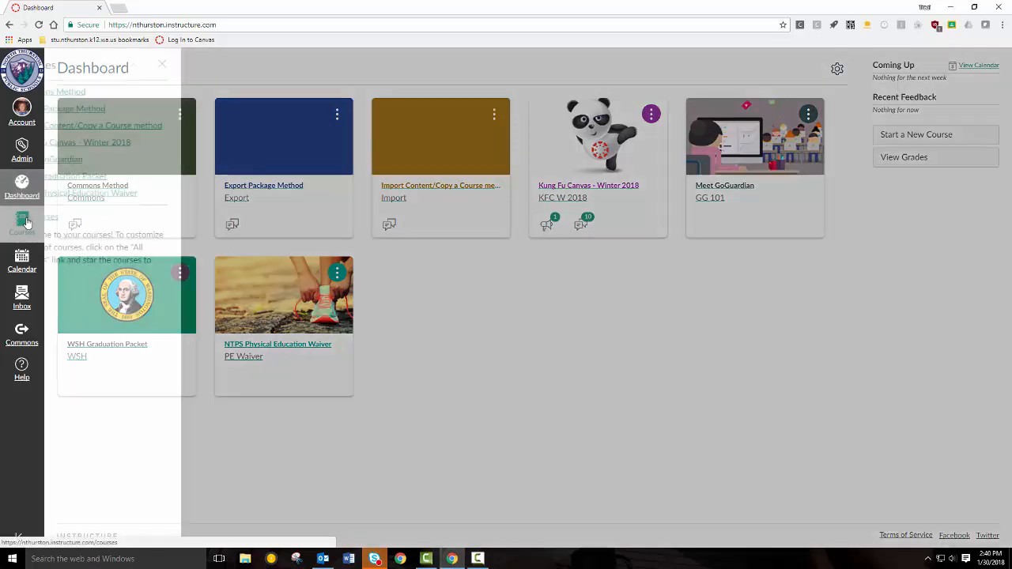
{"action": "left_click", "coordinate": [78, 217]}
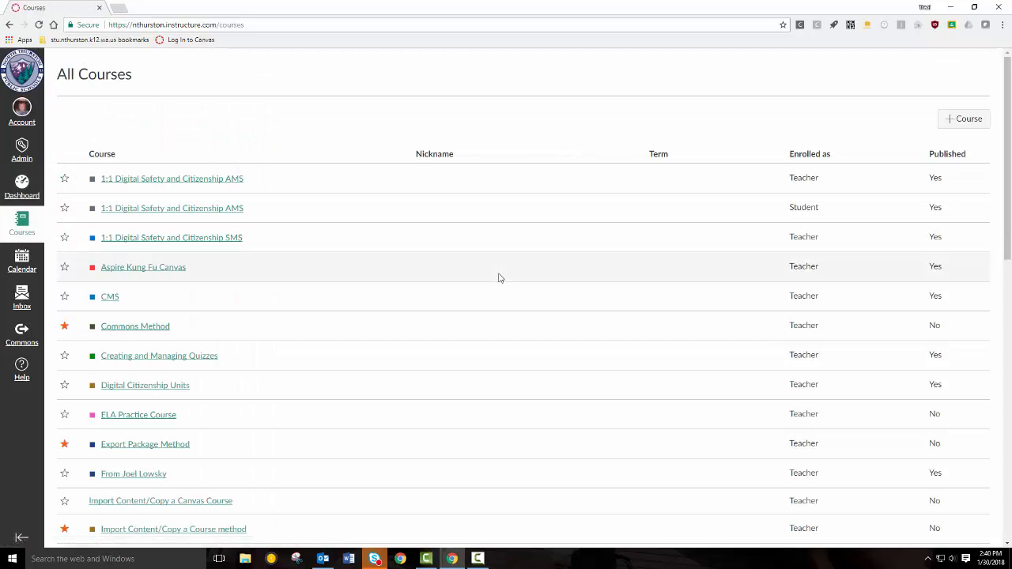
{"action": "scroll", "coordinate": [501, 281], "scroll_direction": "down", "scroll_amount": 4}
{"action": "scroll", "coordinate": [498, 278], "scroll_direction": "down", "scroll_amount": 5}
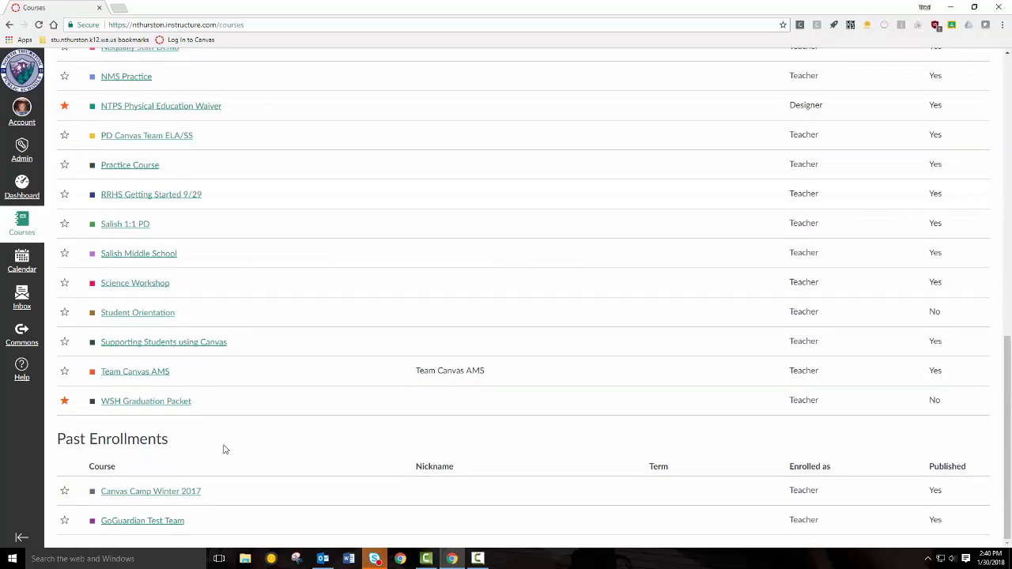
{"action": "left_click", "coordinate": [170, 496]}
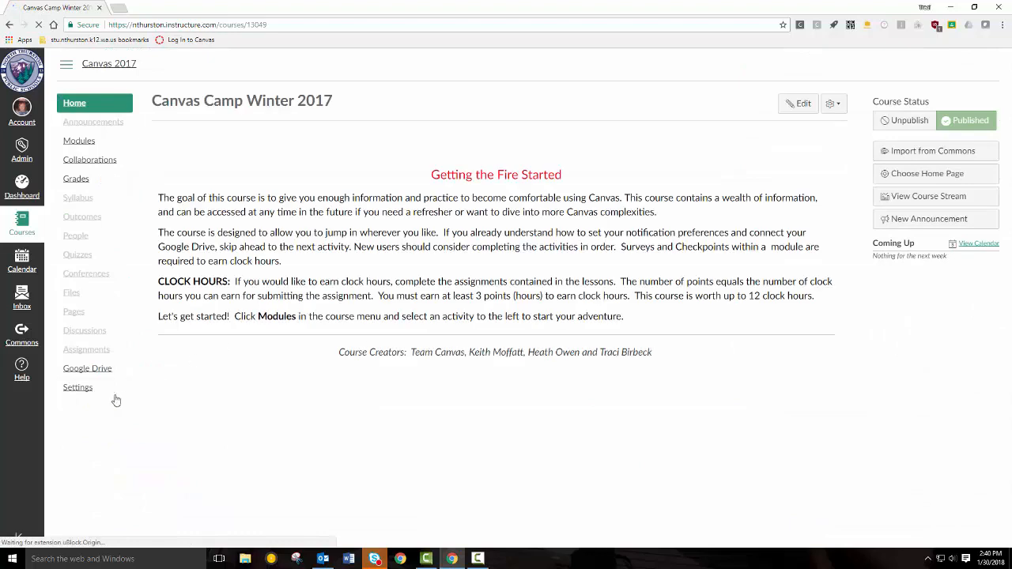
{"action": "left_click", "coordinate": [79, 388]}
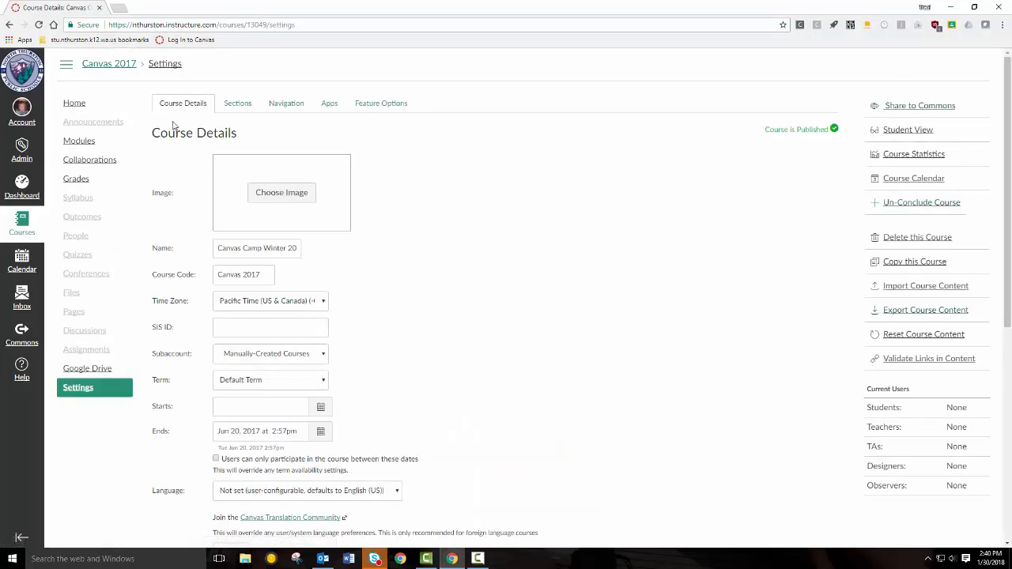
Open the settings of the Kung Fu Canvas - Winter 2018 course and start sharing it to Commons
{"action": "left_click", "coordinate": [21, 188]}
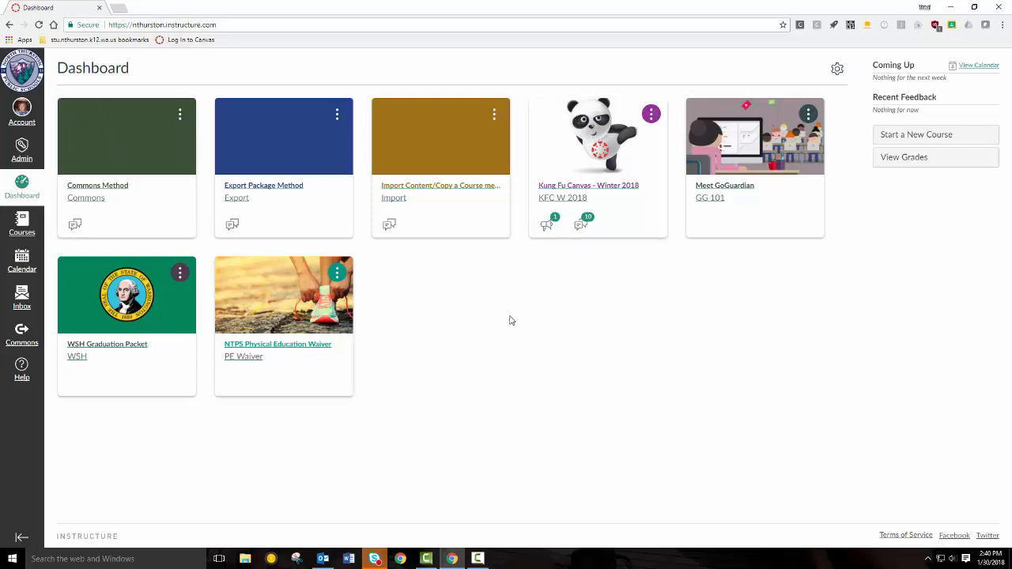
{"action": "left_click", "coordinate": [595, 187]}
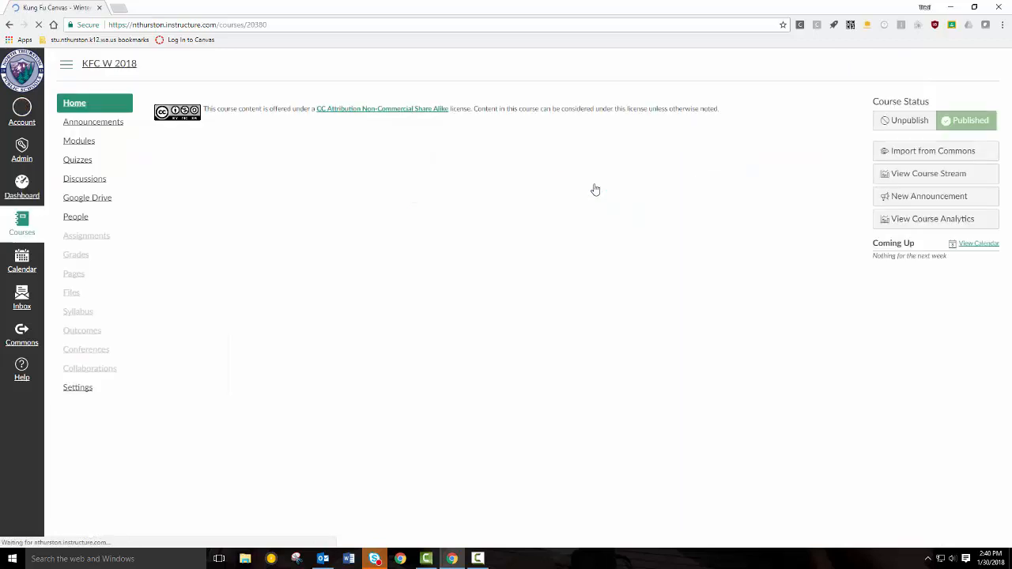
{"action": "left_click", "coordinate": [82, 388]}
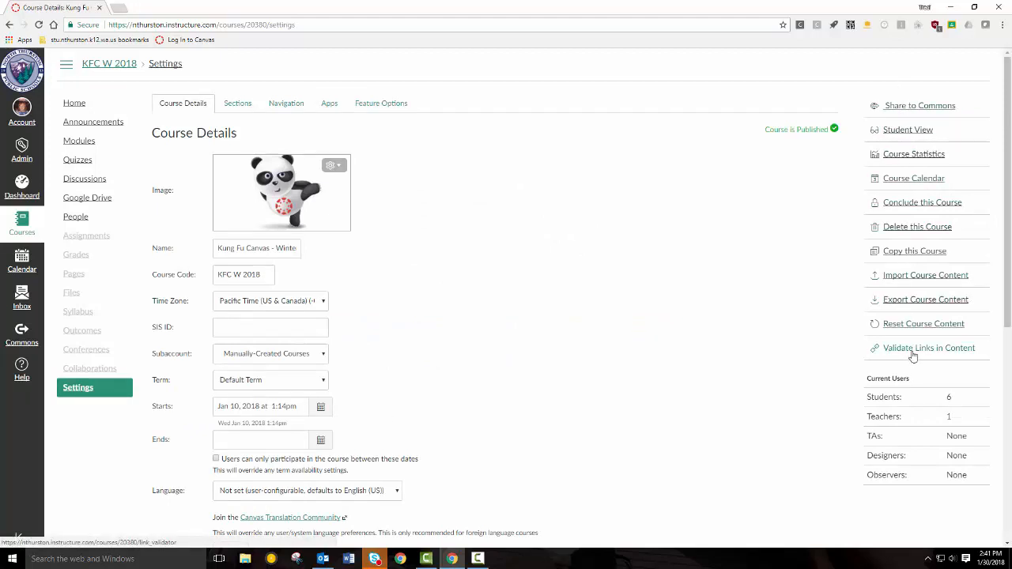
{"action": "left_click", "coordinate": [920, 106]}
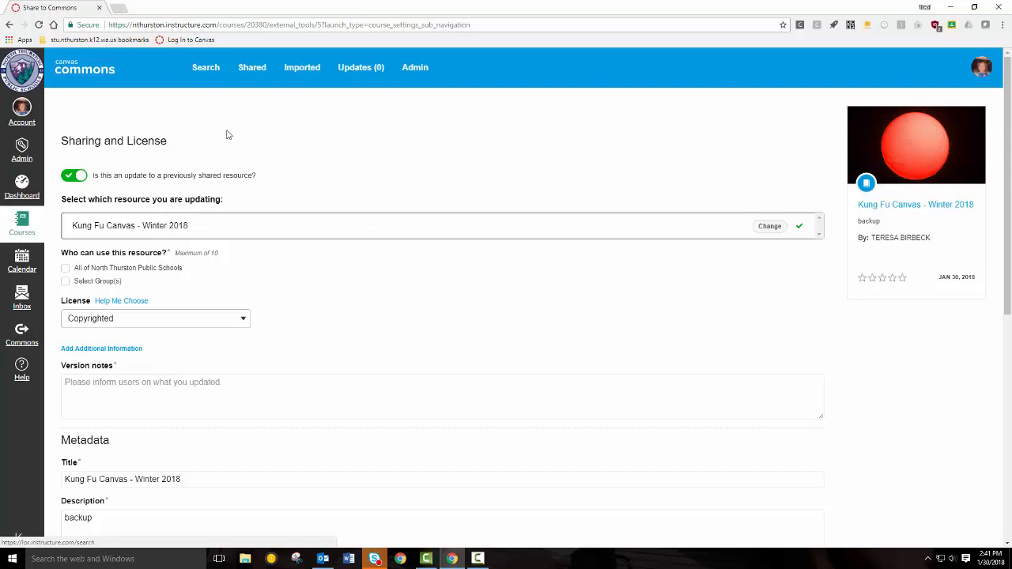
Turn off the update to a previously shared resource, and look through the selectable groups without leaving any audience selected
{"action": "left_click", "coordinate": [72, 175]}
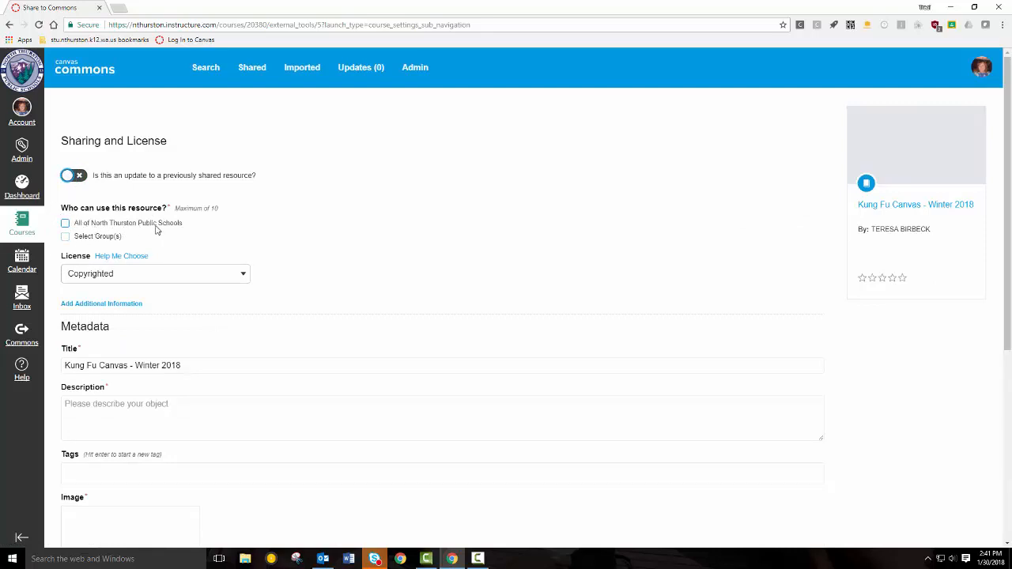
{"action": "left_click", "coordinate": [79, 238]}
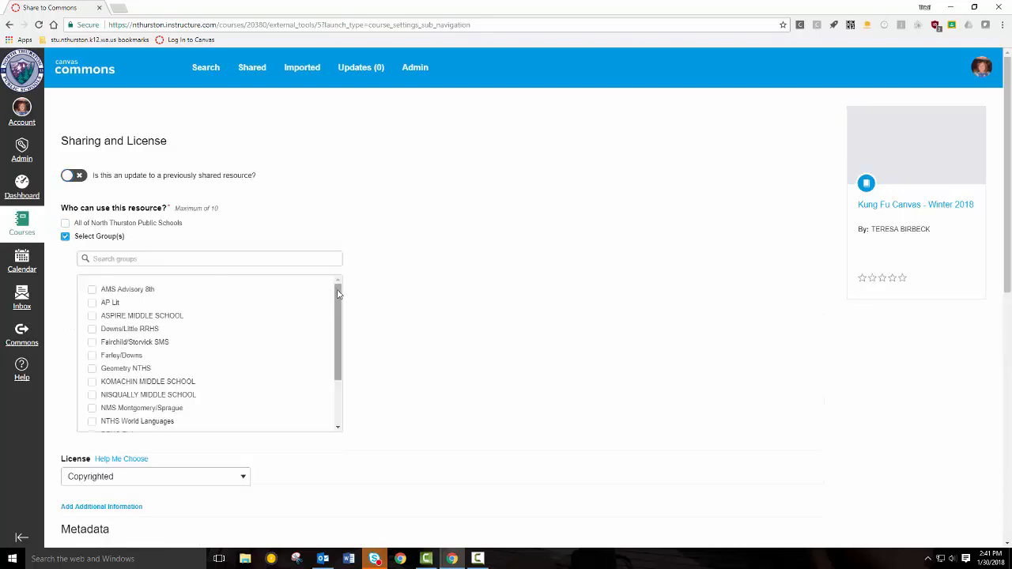
{"action": "mouse_move", "coordinate": [337, 294]}
{"action": "left_mouse_down"}
{"action": "mouse_move", "coordinate": [341, 361]}
{"action": "mouse_move", "coordinate": [346, 294]}
{"action": "left_mouse_up"}
{"action": "left_click", "coordinate": [67, 238]}
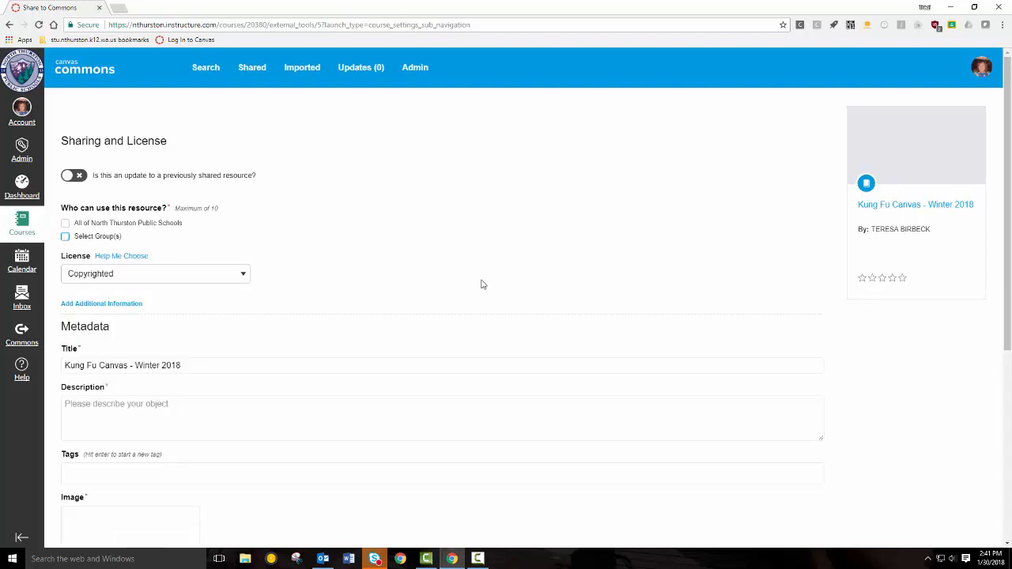
Enter "backup" as both the description and the tag of the shared course
{"action": "left_click", "coordinate": [109, 408]}
{"action": "type", "text": "backup"}
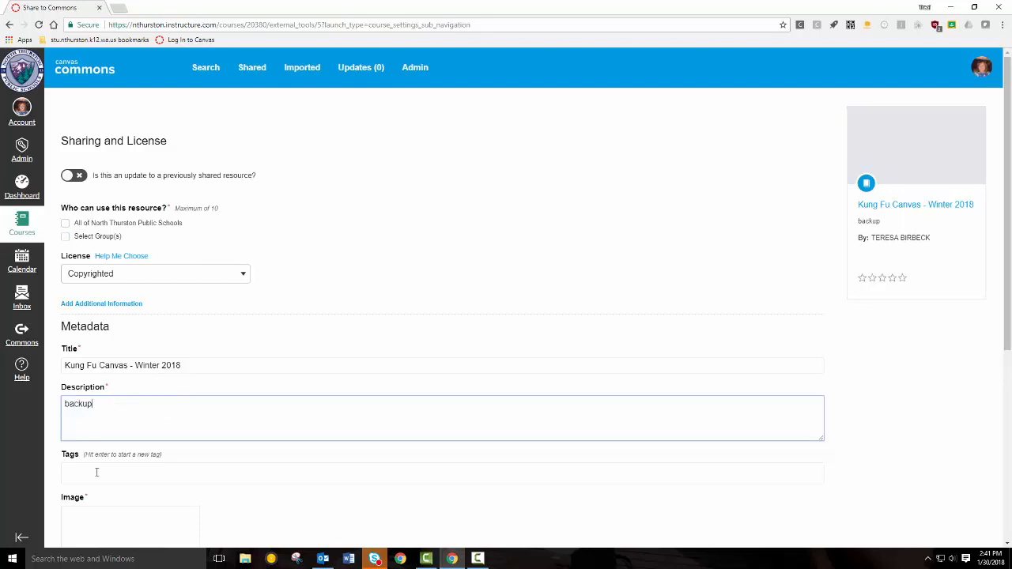
{"action": "left_click", "coordinate": [97, 472]}
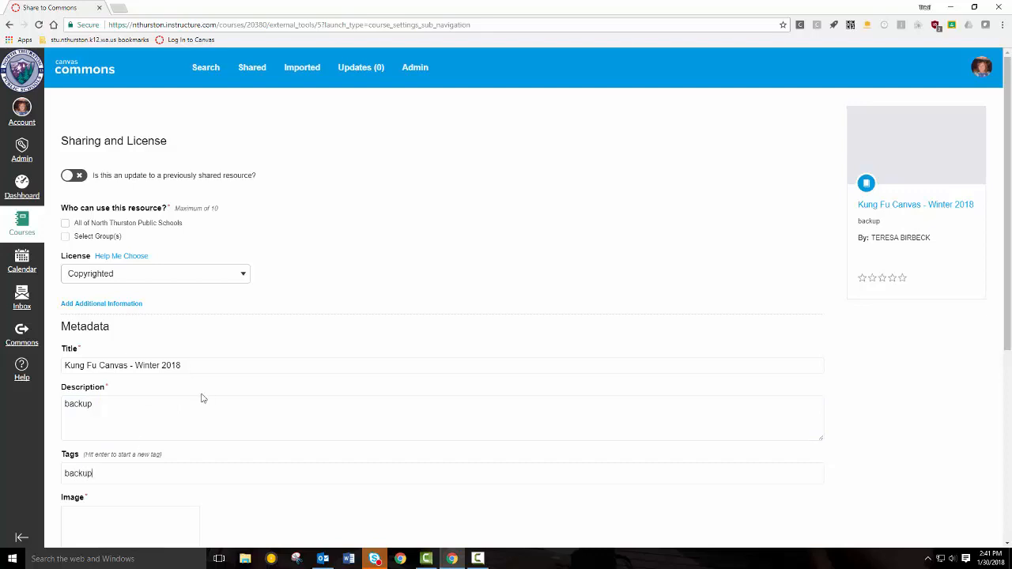
Search the Flickr images for "sun" and use the red sun on black as the resource image
{"action": "scroll", "coordinate": [201, 398], "scroll_direction": "down", "scroll_amount": 3}
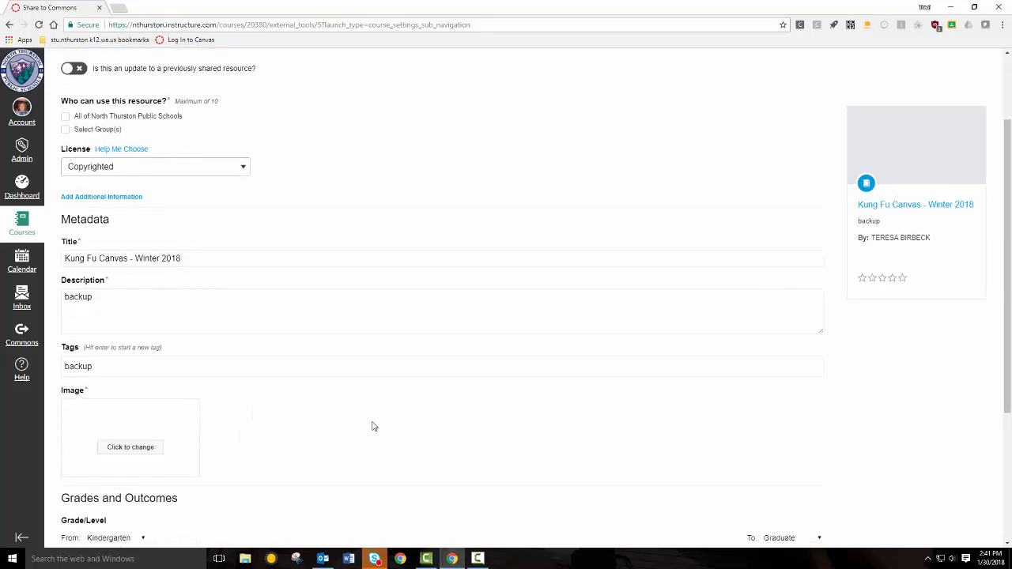
{"action": "scroll", "coordinate": [373, 427], "scroll_direction": "down", "scroll_amount": 3}
{"action": "left_click", "coordinate": [154, 345]}
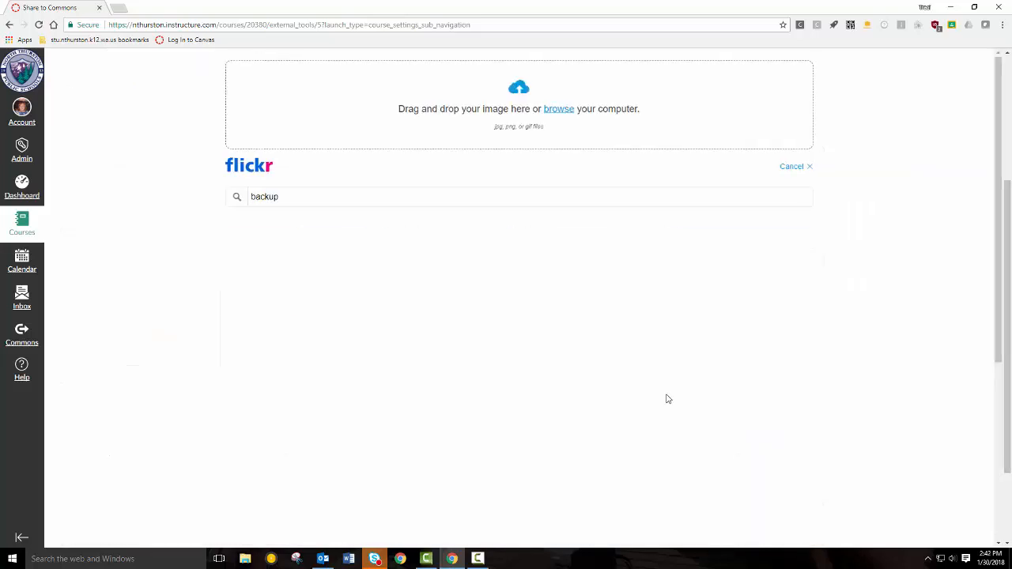
{"action": "left_click", "coordinate": [291, 195]}
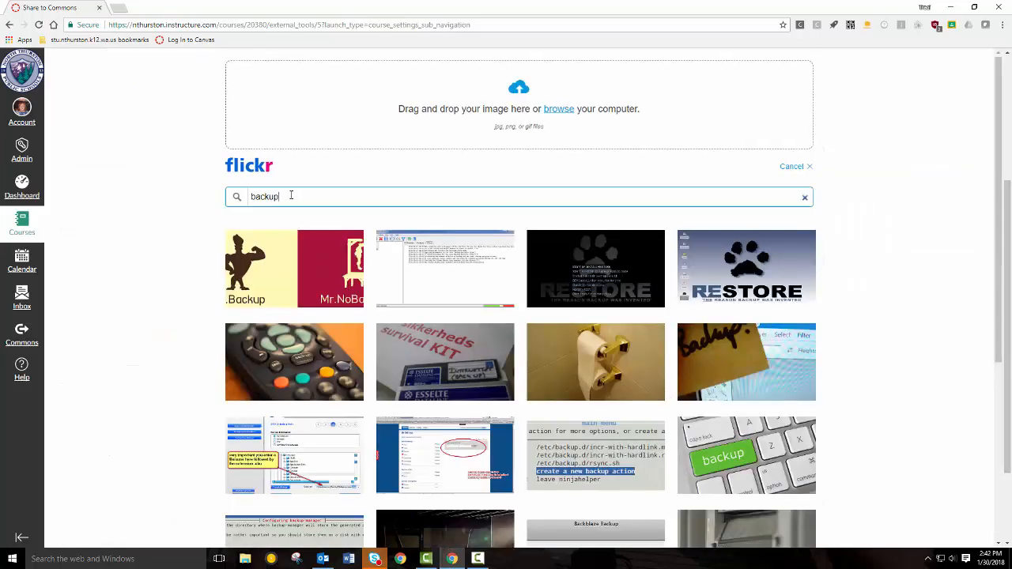
{"action": "double_click", "coordinate": [289, 193]}
{"action": "type", "text": "sun"}
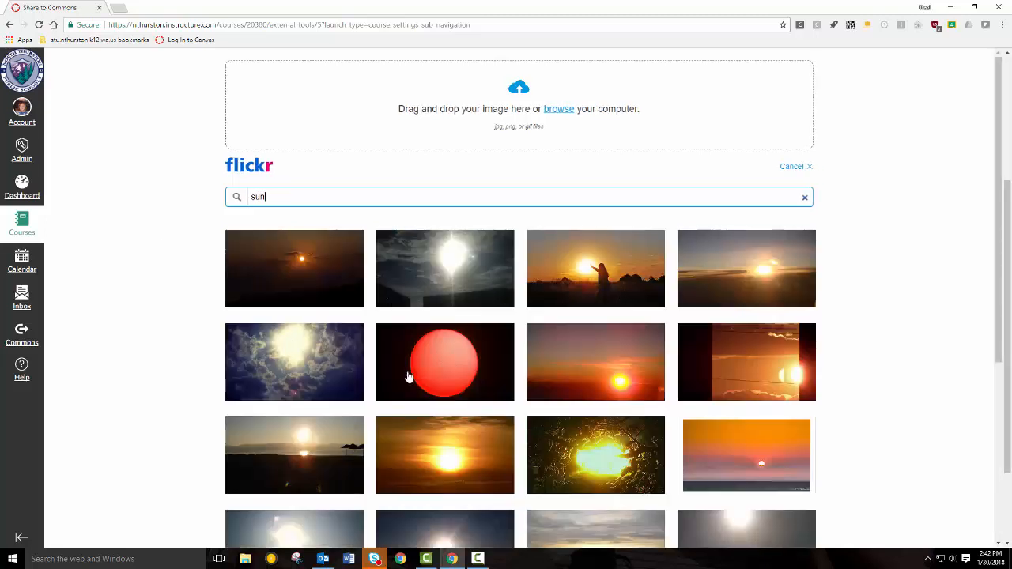
{"action": "left_click", "coordinate": [448, 362]}
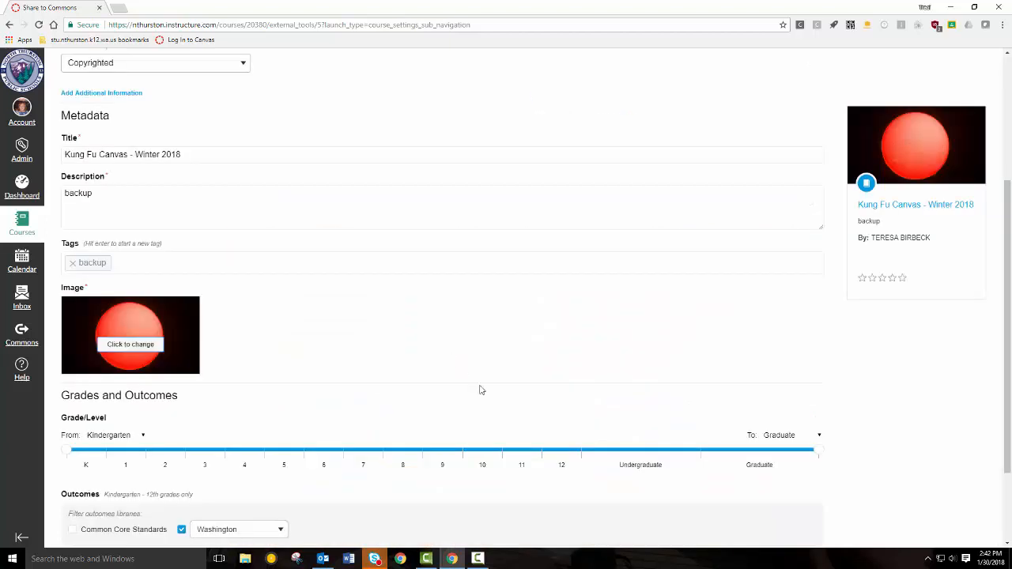
Set the grade level from 9th grade to 12th grade and share the course to Commons
{"action": "left_click", "coordinate": [142, 436]}
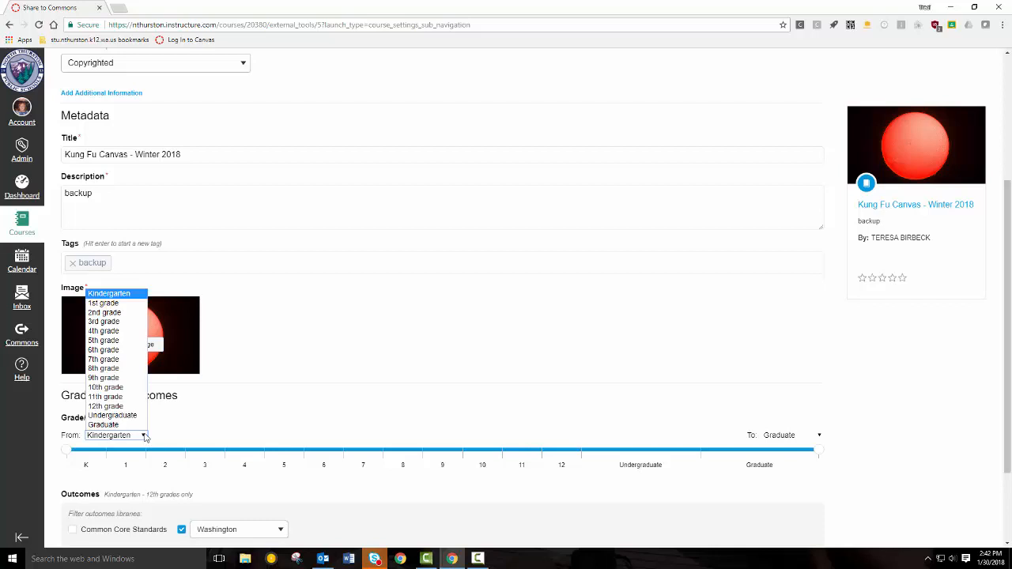
{"action": "left_click", "coordinate": [115, 379]}
{"action": "left_click", "coordinate": [818, 435]}
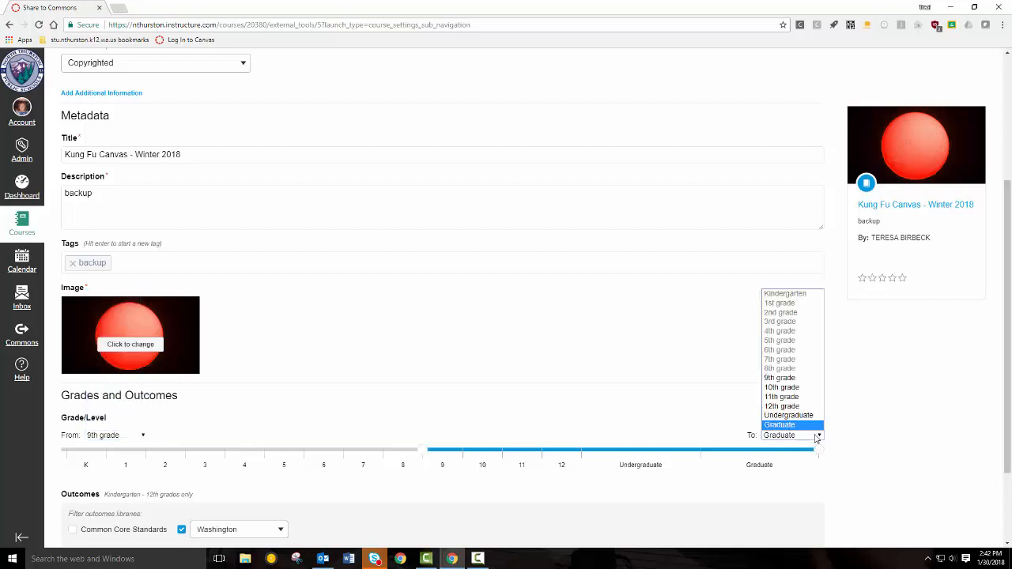
{"action": "left_click", "coordinate": [803, 407]}
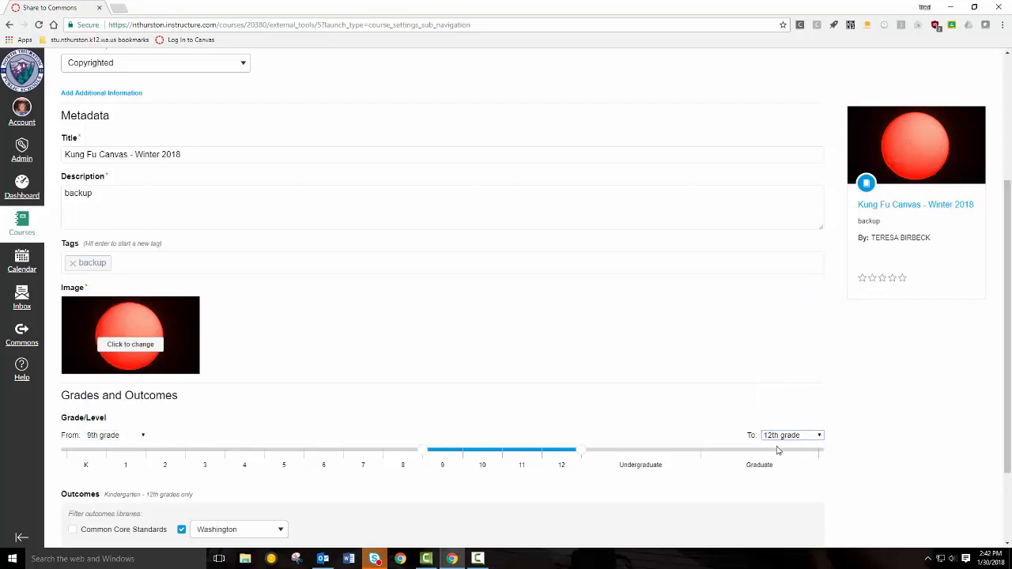
{"action": "scroll", "coordinate": [498, 504], "scroll_direction": "down", "scroll_amount": 2}
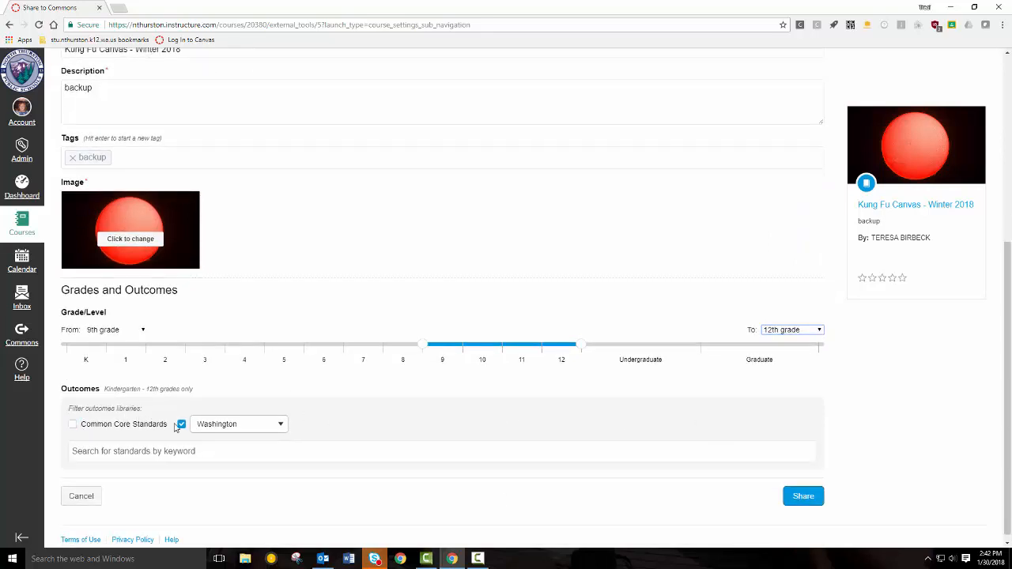
{"action": "left_click", "coordinate": [803, 496]}
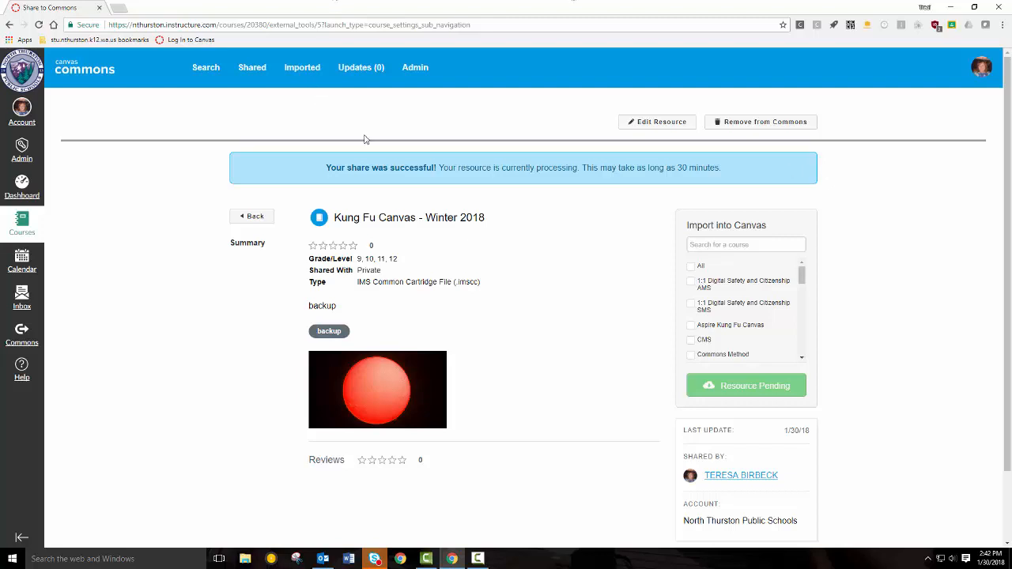
Search Commons with public resources hidden and open the shared Kung Fu Canvas - Winter 2018 resource
{"action": "left_click", "coordinate": [38, 25]}
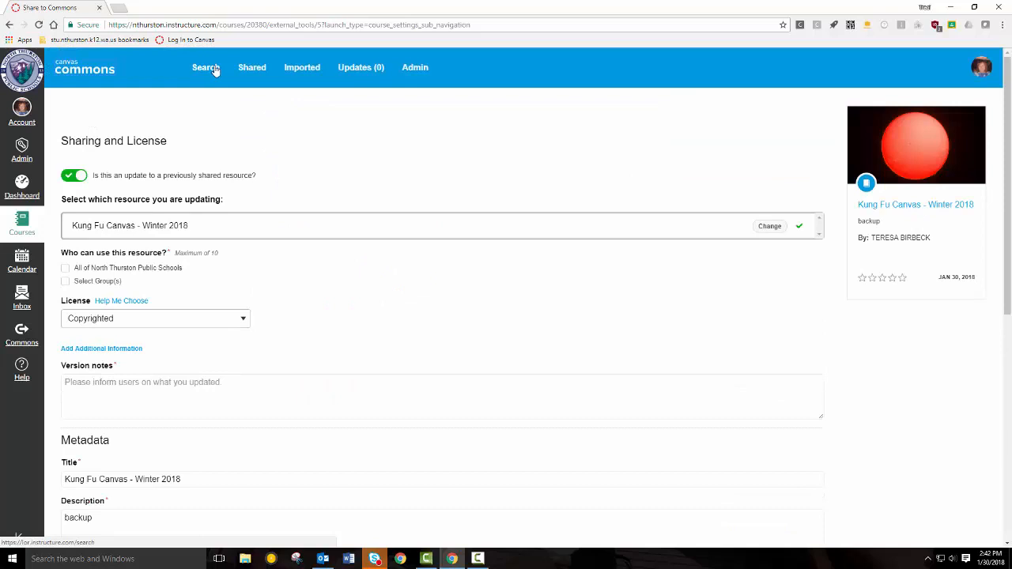
{"action": "left_click", "coordinate": [206, 68]}
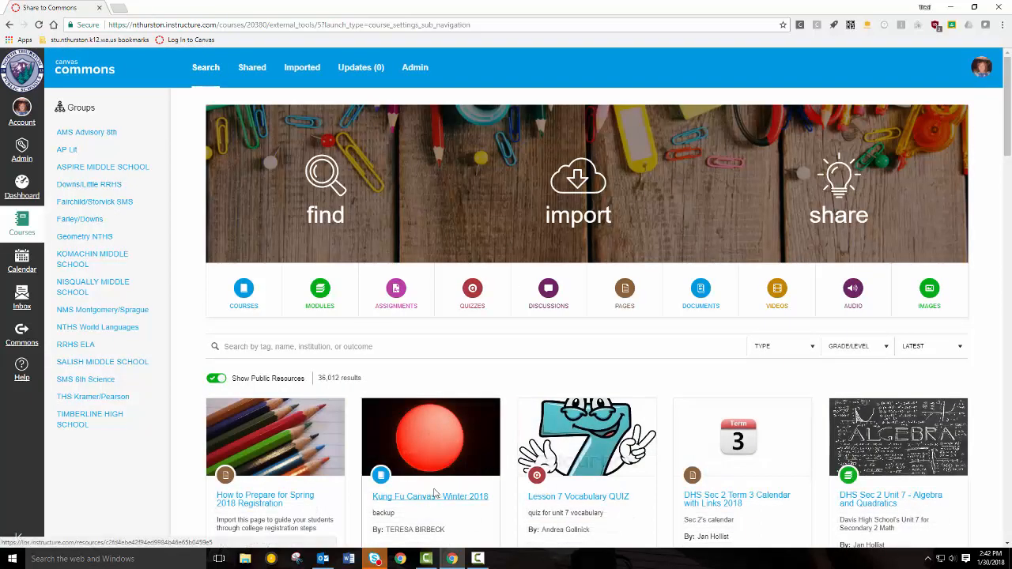
{"action": "scroll", "coordinate": [434, 494], "scroll_direction": "down", "scroll_amount": 2}
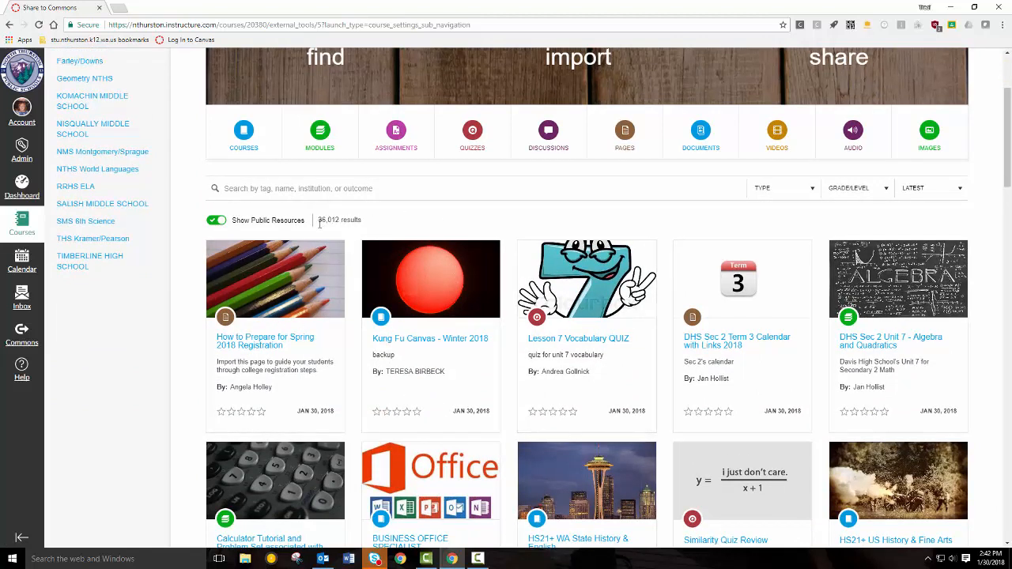
{"action": "left_click", "coordinate": [215, 221]}
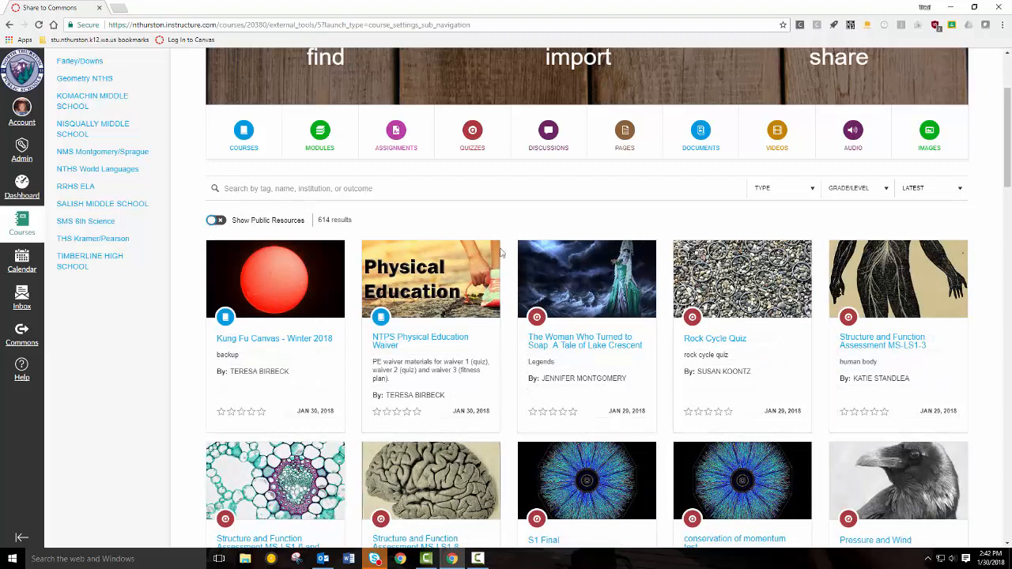
{"action": "left_click", "coordinate": [294, 341]}
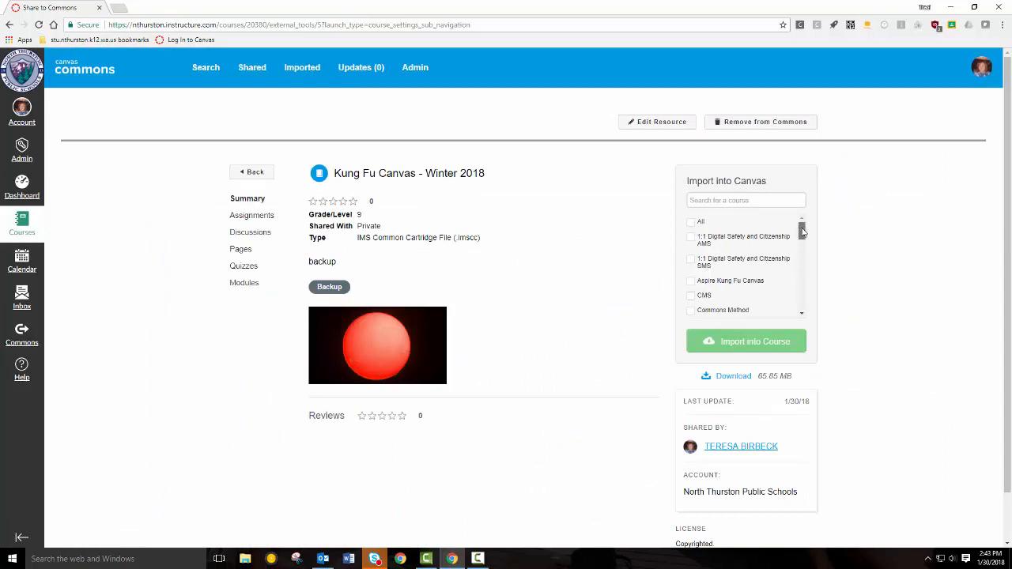
Import the Kung Fu Canvas - Winter 2018 resource into the Commons Method course
{"action": "left_click_drag", "start_coordinate": [801, 231], "coordinate": [801, 240]}
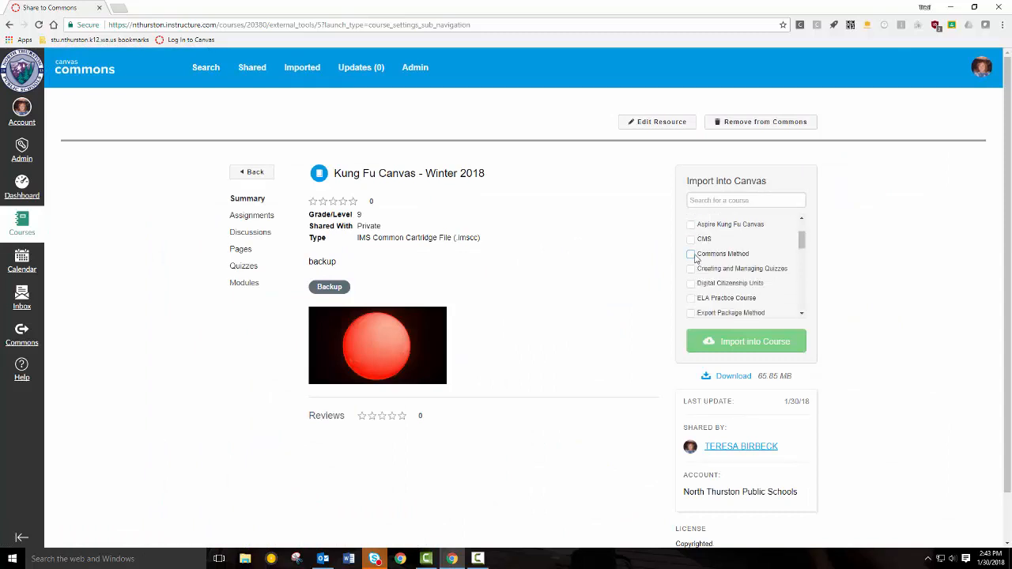
{"action": "left_click", "coordinate": [691, 254]}
{"action": "left_click", "coordinate": [803, 343]}
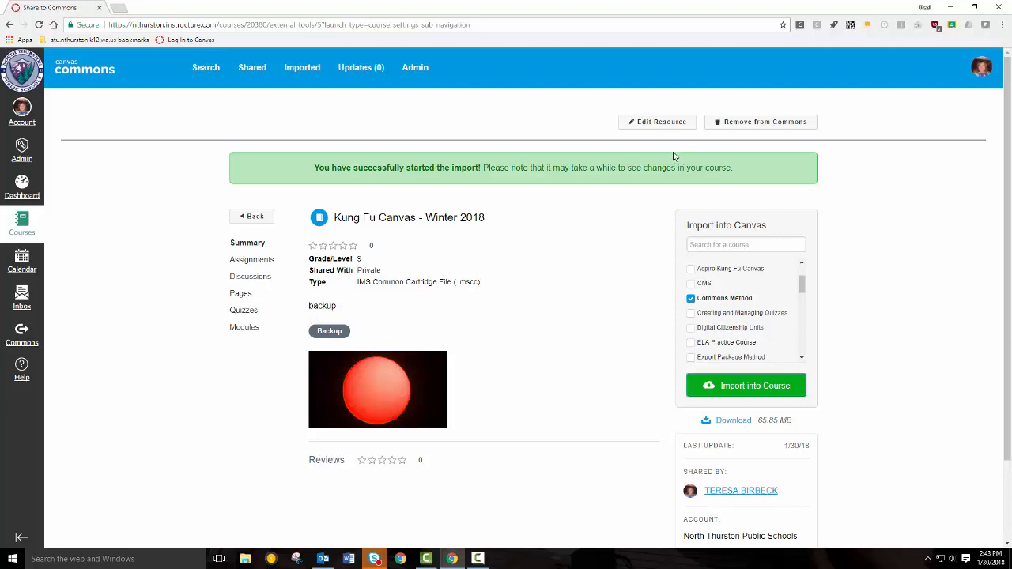
Open the Commons Method course from the dashboard and examine its imported home page, modules and assignments
{"action": "left_click", "coordinate": [24, 183]}
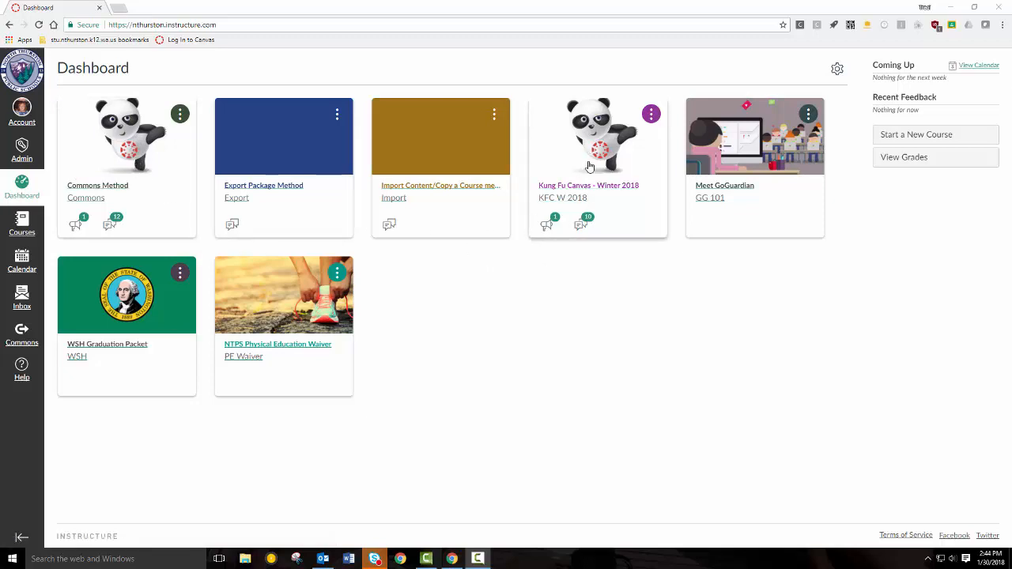
{"action": "left_click", "coordinate": [125, 190]}
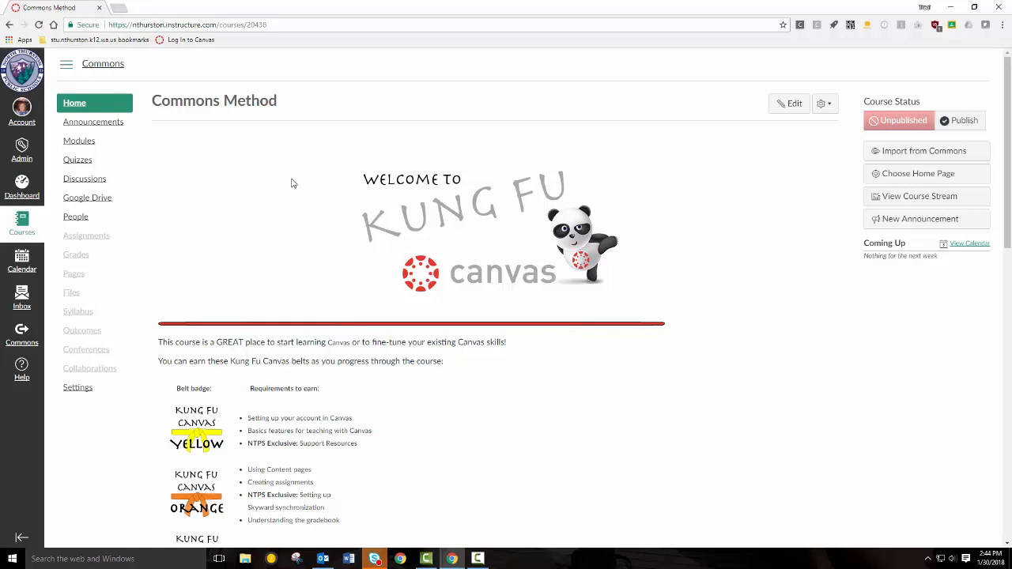
{"action": "left_click", "coordinate": [83, 143]}
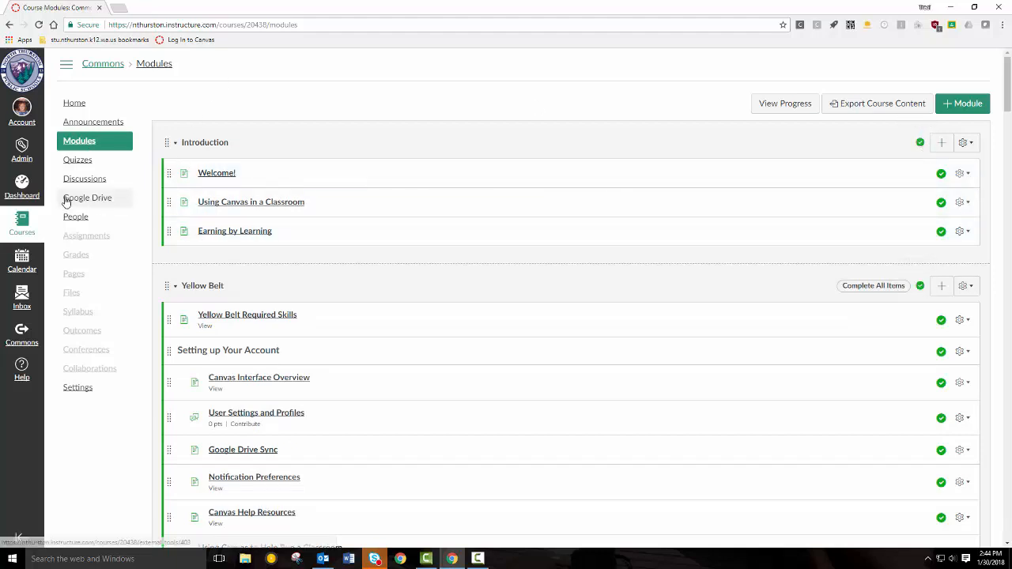
{"action": "left_click", "coordinate": [87, 242]}
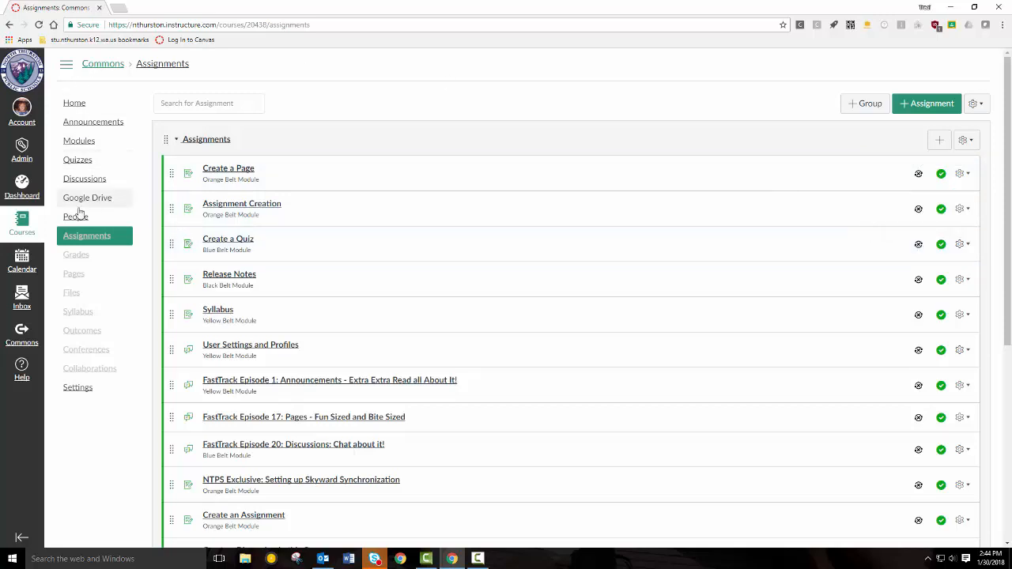
Open the Meet GoGuardian course's settings and create a content export of the whole course
{"action": "left_click", "coordinate": [22, 181]}
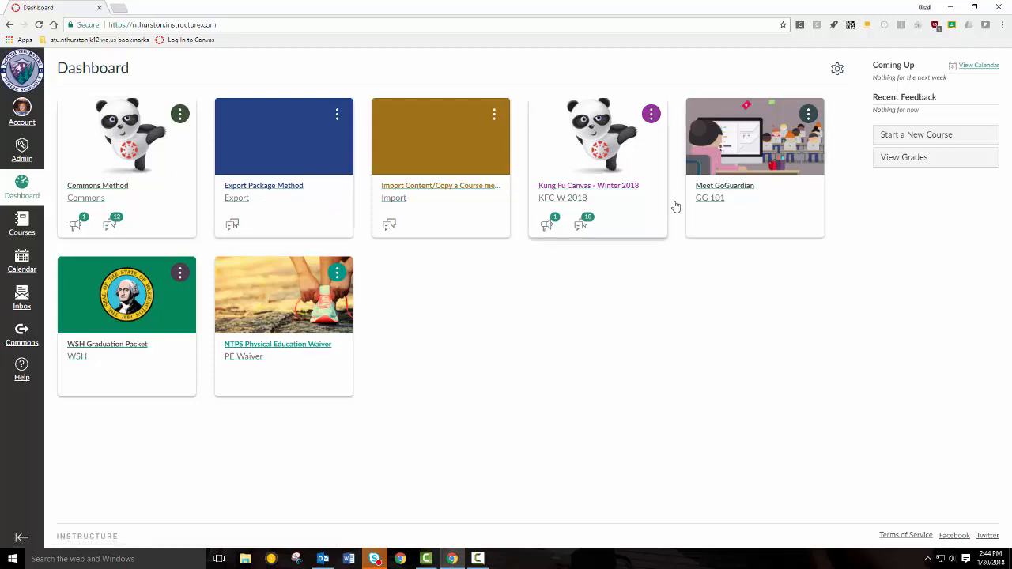
{"action": "left_click", "coordinate": [727, 191]}
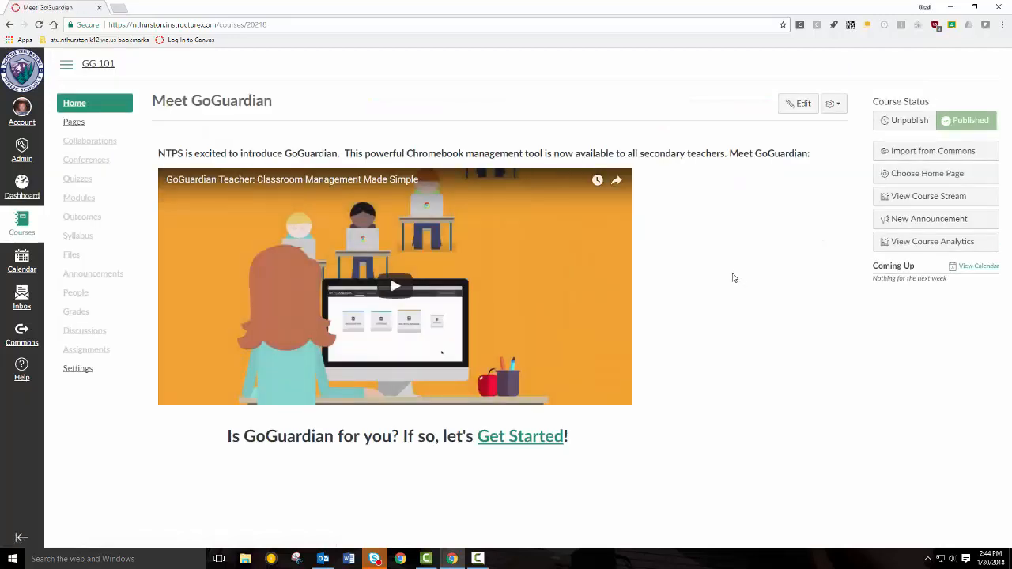
{"action": "left_click", "coordinate": [79, 369]}
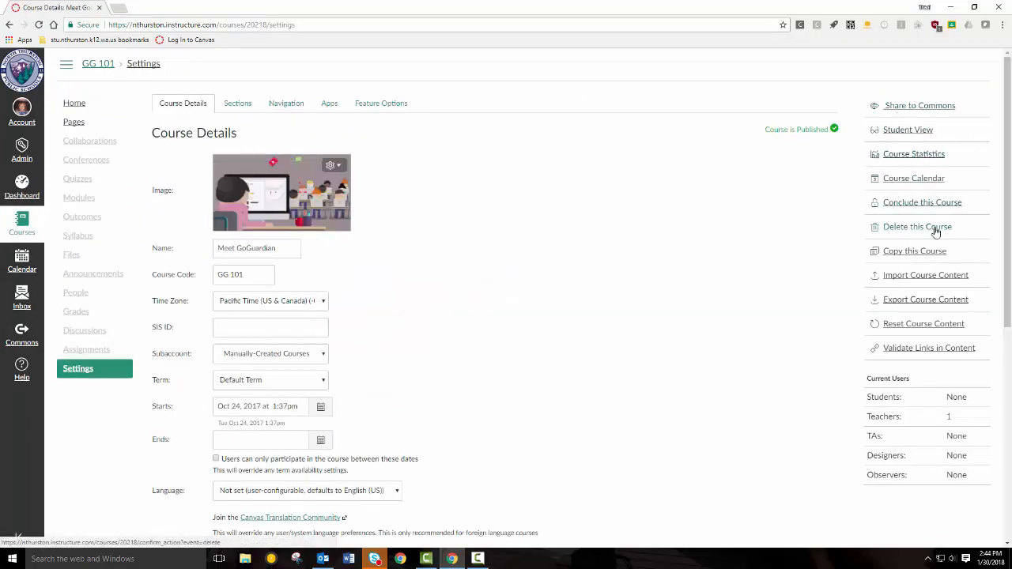
{"action": "left_click", "coordinate": [921, 305]}
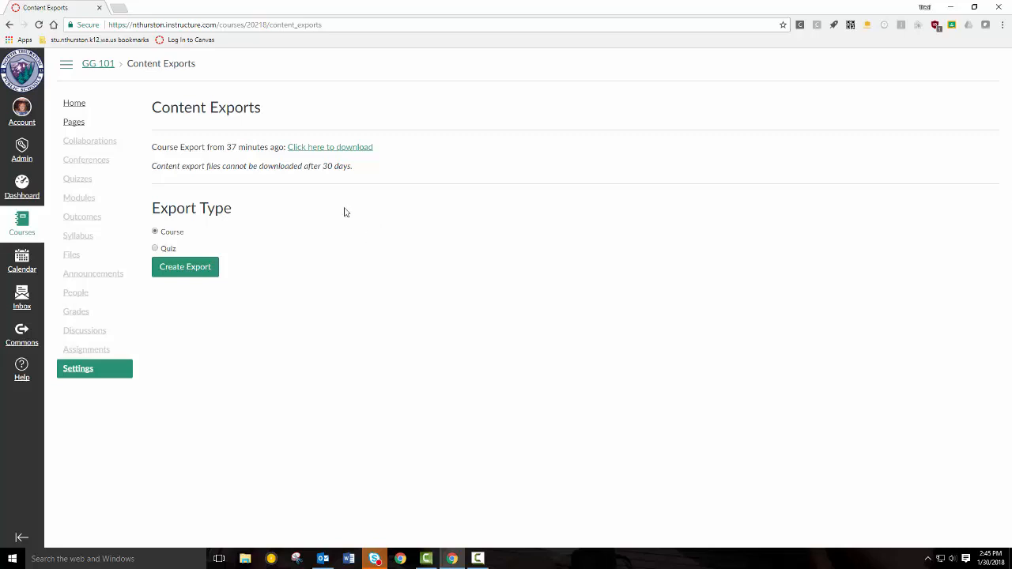
{"action": "left_click", "coordinate": [192, 267]}
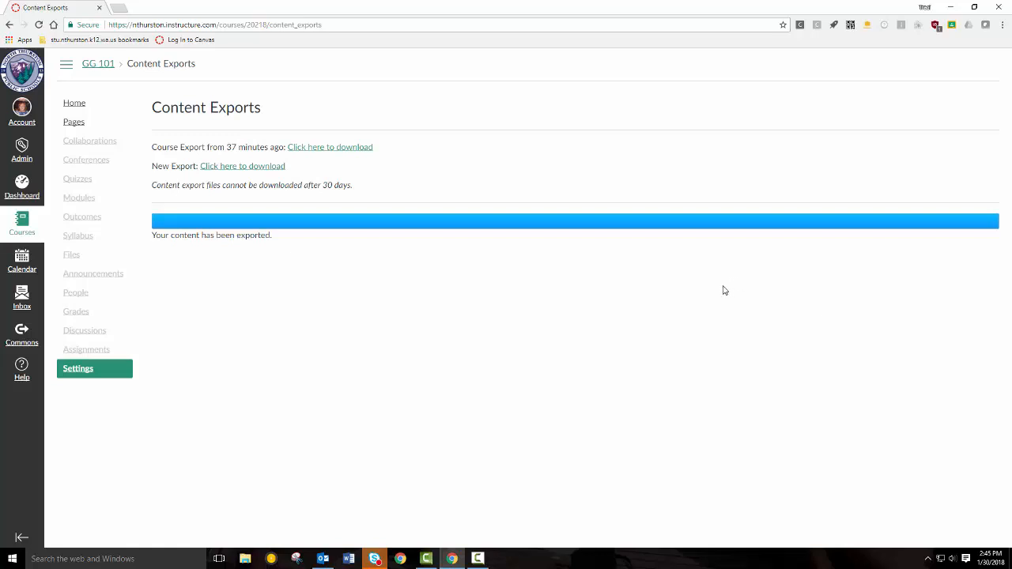
Download the new Meet GoGuardian export package and check its location in the Downloads folder
{"action": "left_click", "coordinate": [263, 168]}
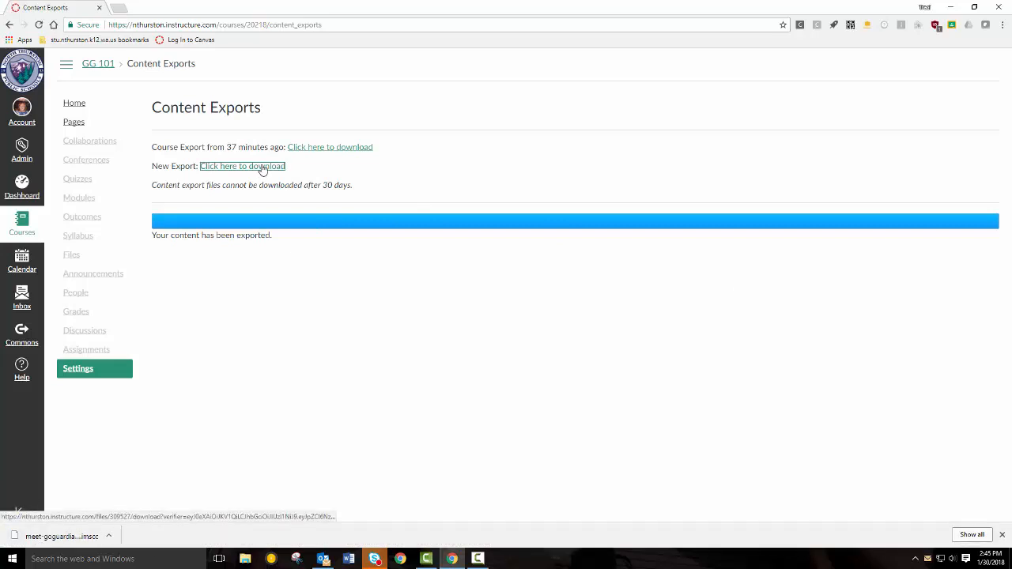
{"action": "left_click", "coordinate": [111, 537]}
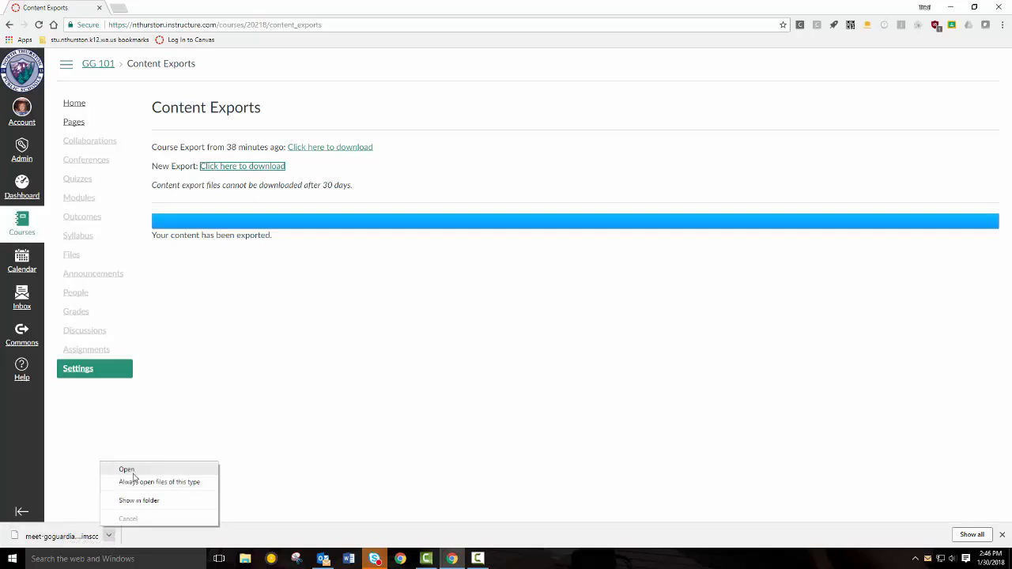
{"action": "left_click", "coordinate": [138, 500]}
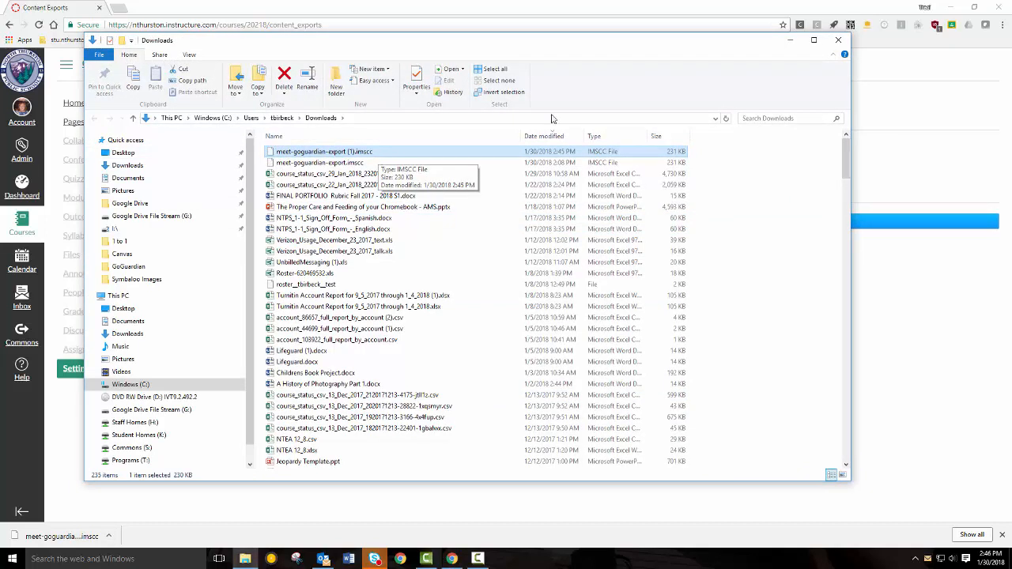
{"action": "left_click", "coordinate": [838, 40]}
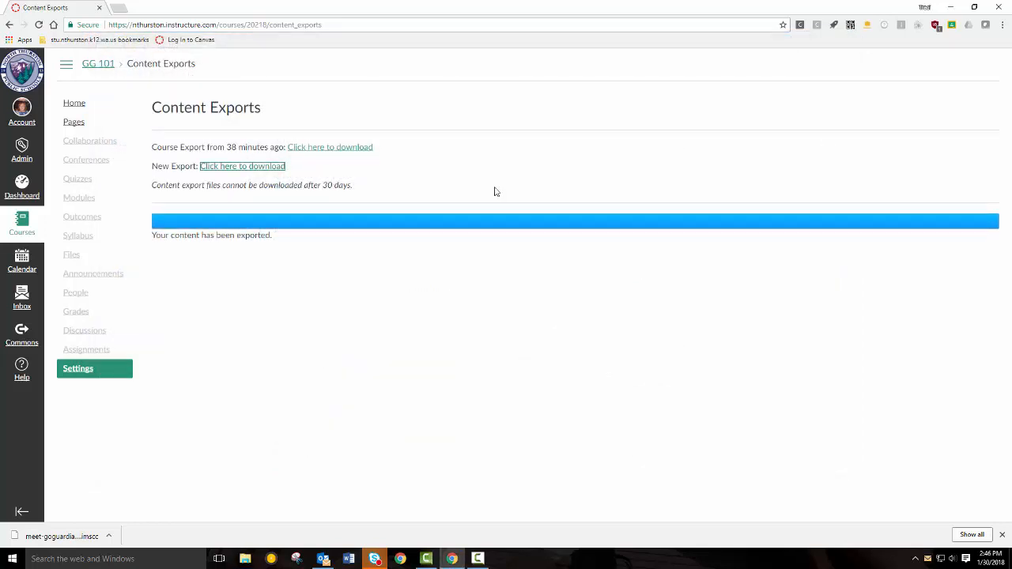
Start a content import in the Export Package Method course with Canvas Course Export Package as the content type
{"action": "left_click", "coordinate": [26, 185]}
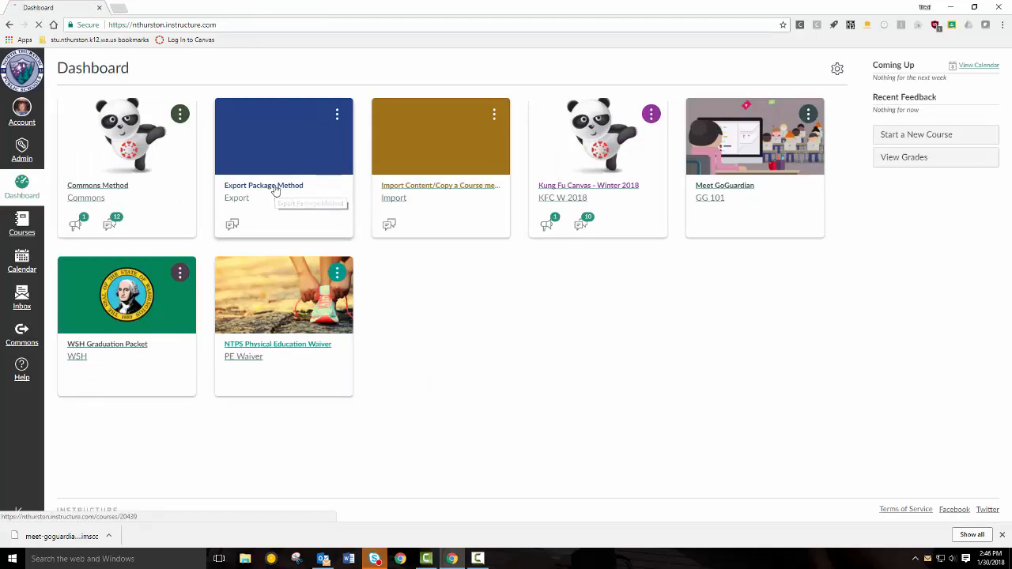
{"action": "left_click", "coordinate": [275, 190]}
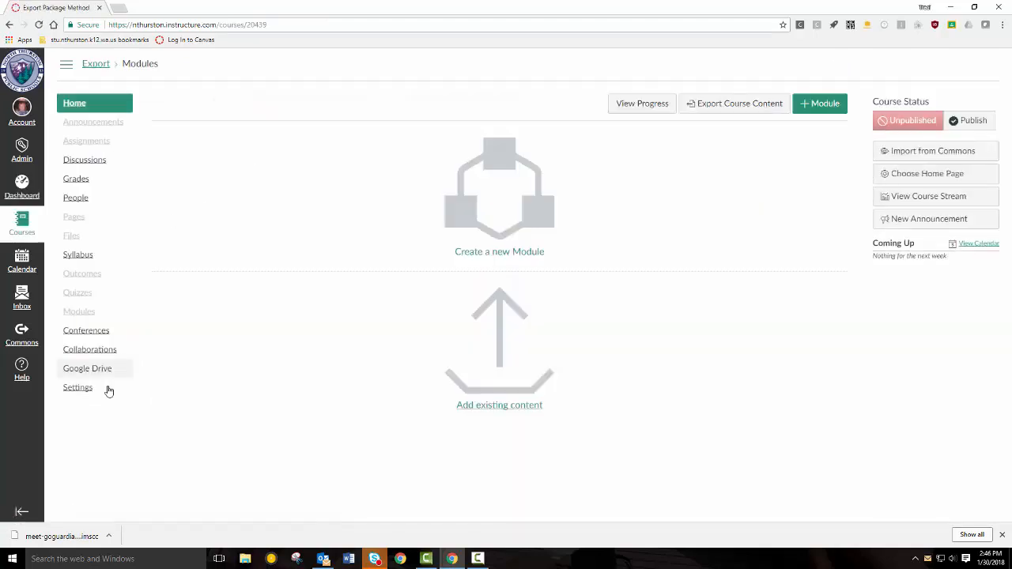
{"action": "left_click", "coordinate": [77, 388]}
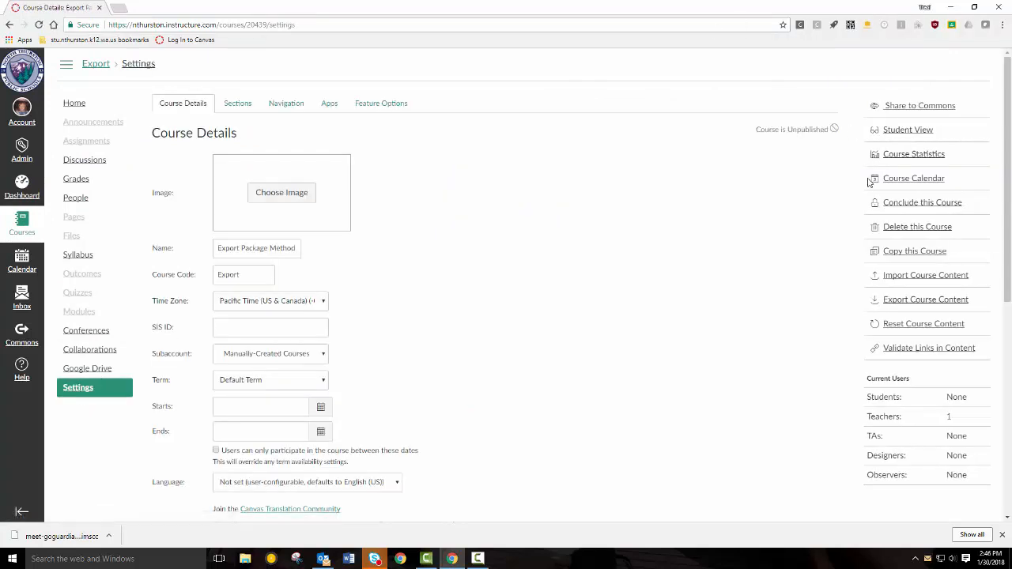
{"action": "left_click", "coordinate": [914, 278]}
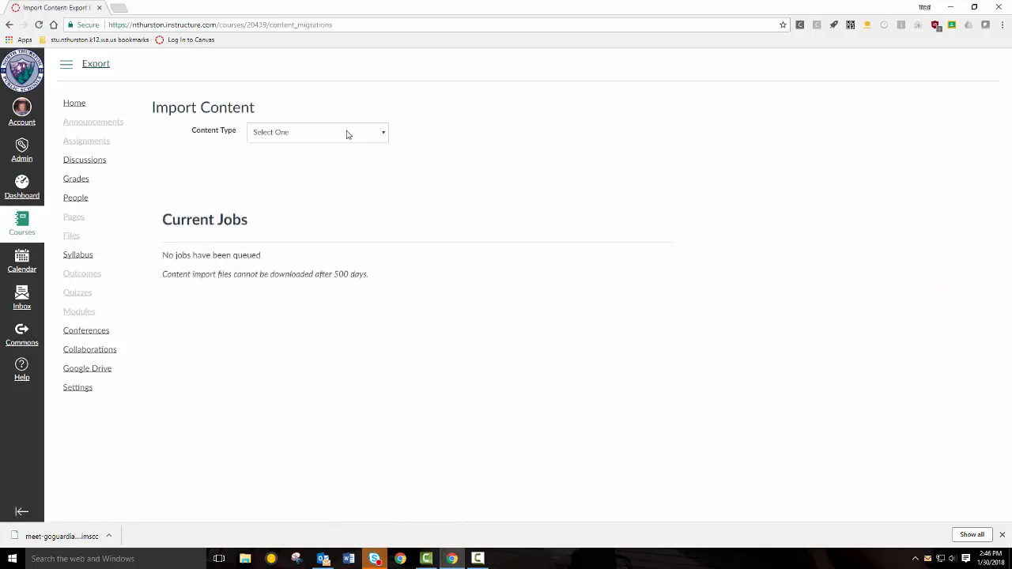
{"action": "left_click", "coordinate": [346, 135]}
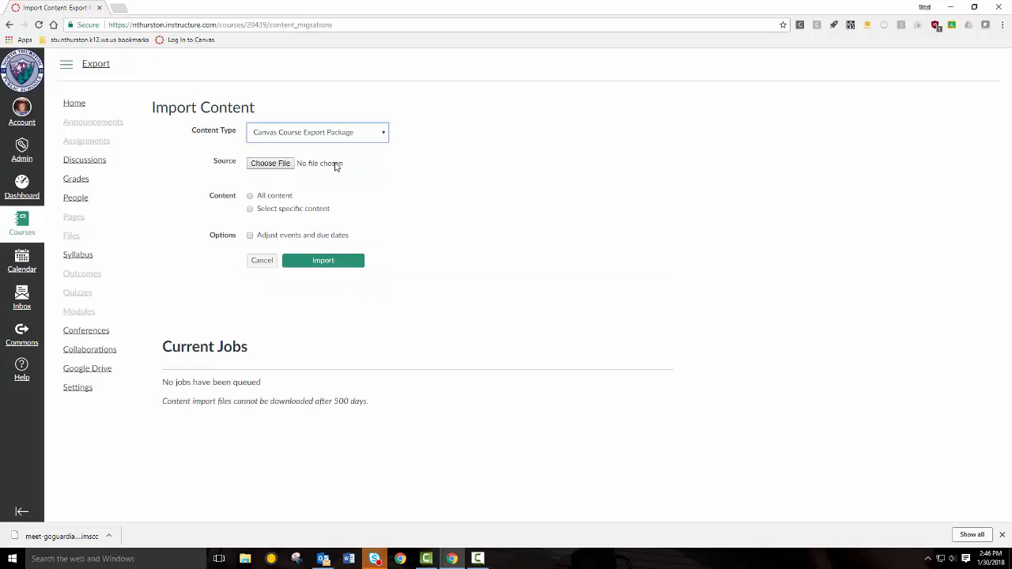
Import all content from meet-goguardian-export (1).imscc in the Downloads folder
{"action": "left_click", "coordinate": [274, 164]}
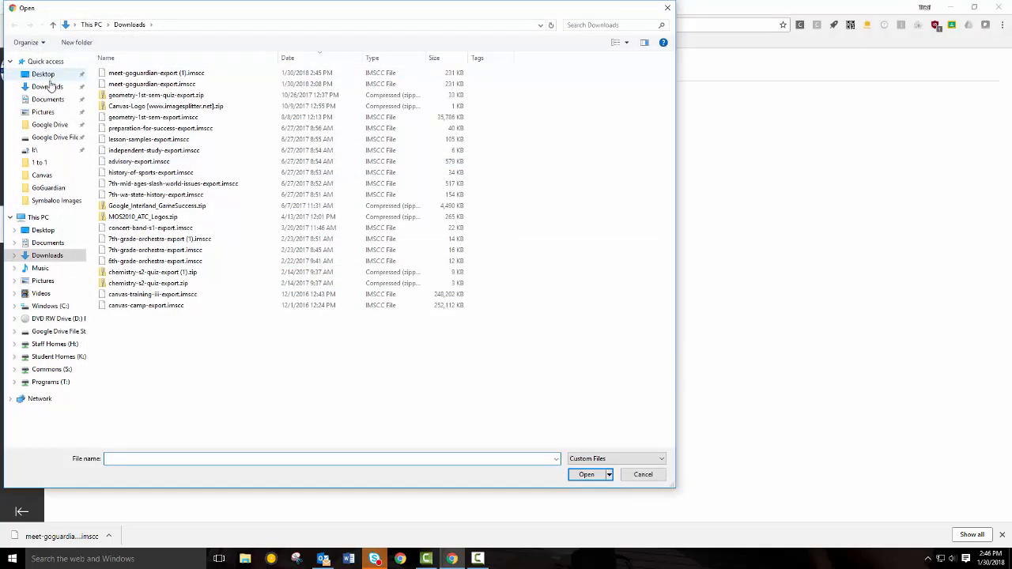
{"action": "left_click", "coordinate": [48, 88]}
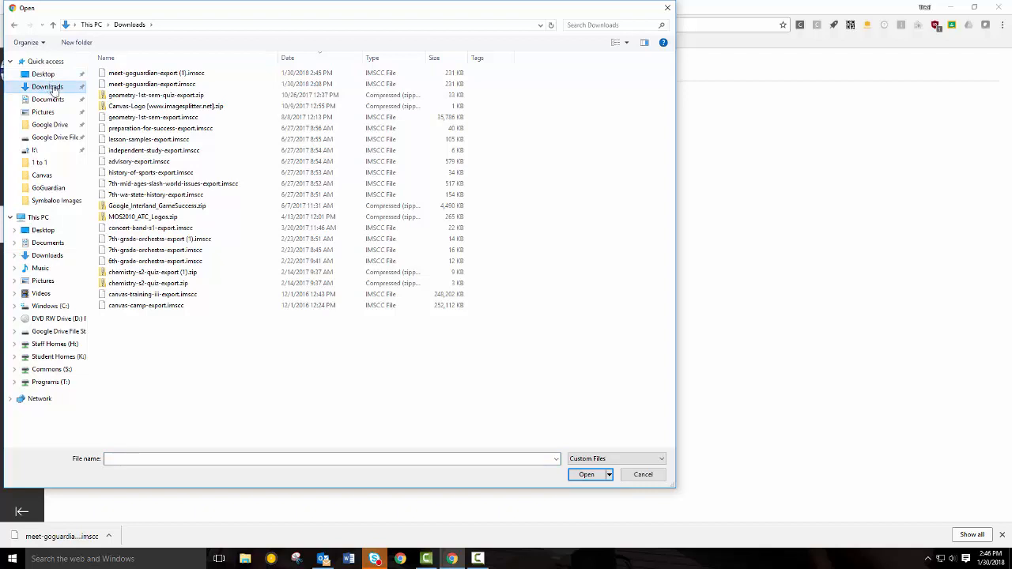
{"action": "left_click", "coordinate": [150, 73]}
{"action": "left_click", "coordinate": [586, 474]}
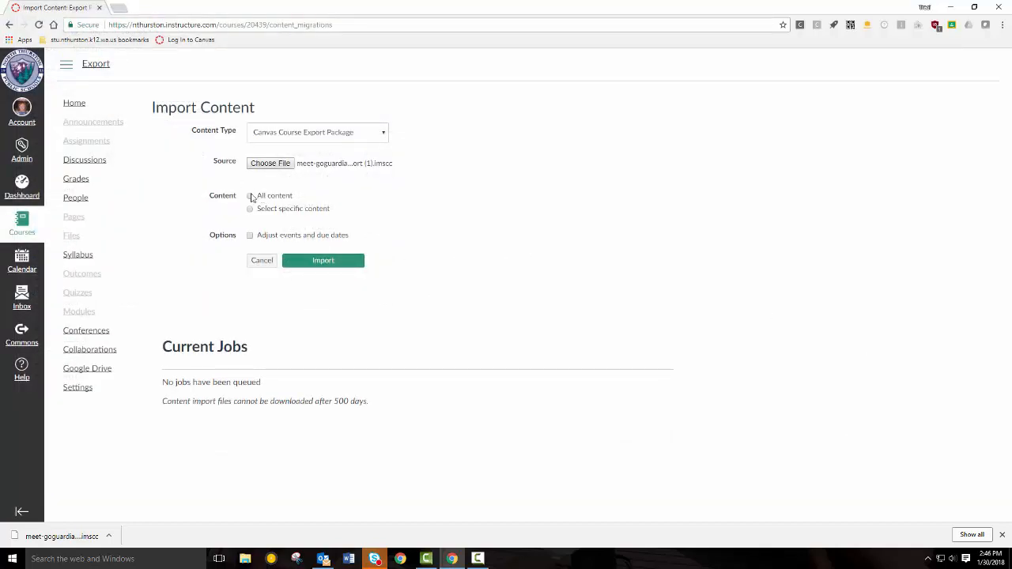
{"action": "left_click", "coordinate": [250, 196]}
{"action": "left_click", "coordinate": [340, 269]}
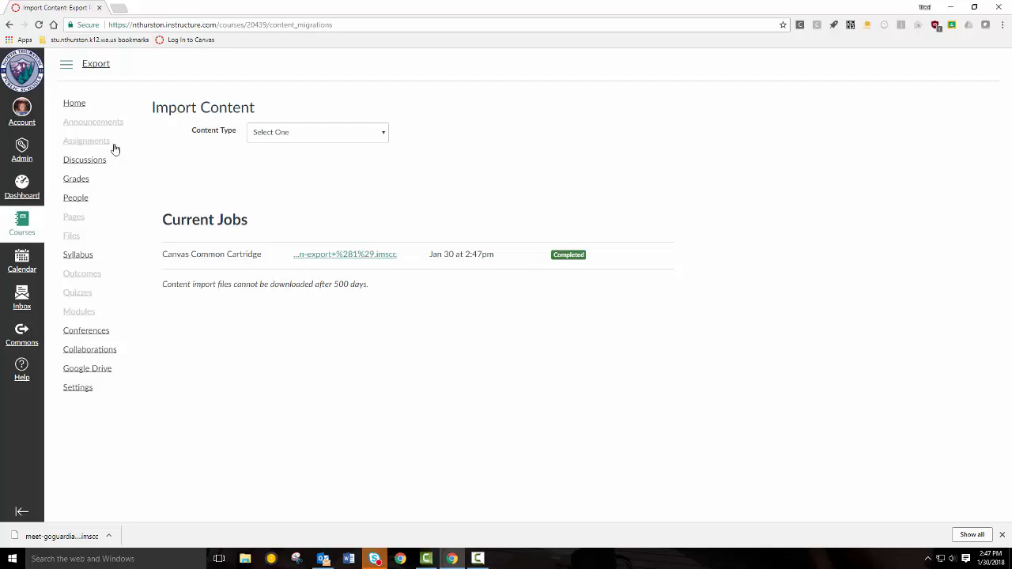
Check the imported home page of the Export Package Method course and compare its dashboard card with Meet GoGuardian
{"action": "left_click", "coordinate": [76, 103]}
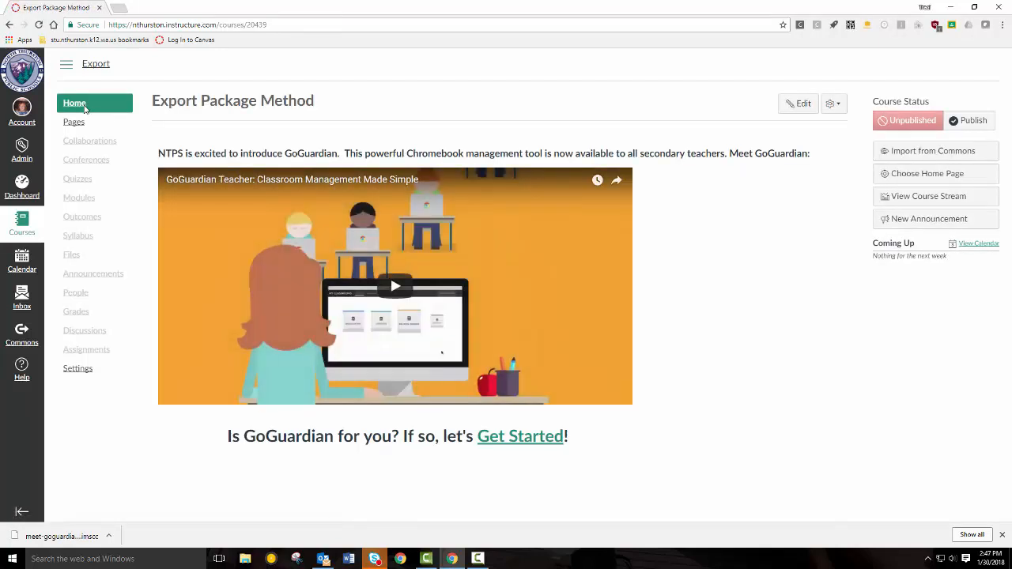
{"action": "left_click", "coordinate": [22, 185]}
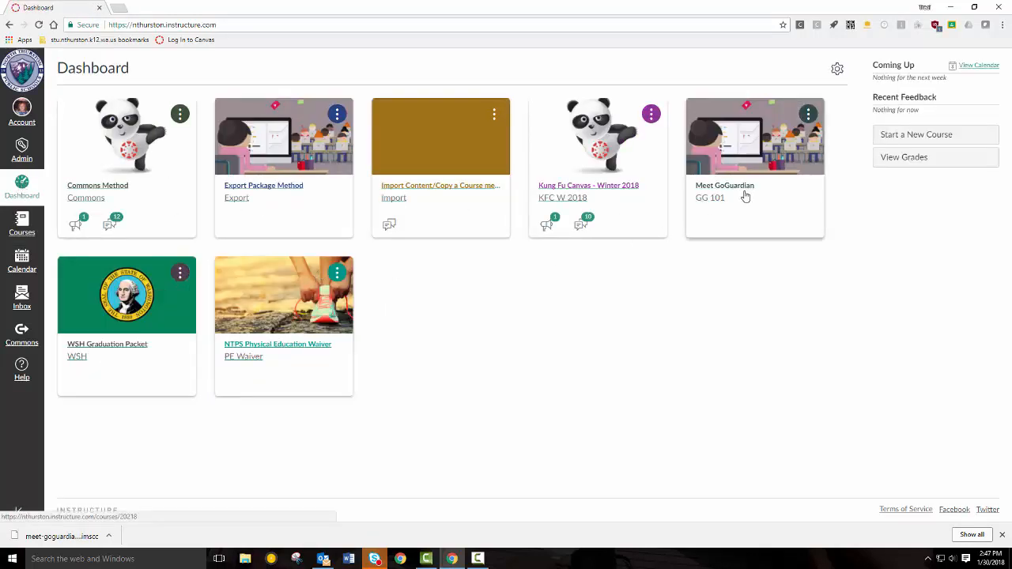
{"action": "left_click", "coordinate": [270, 190]}
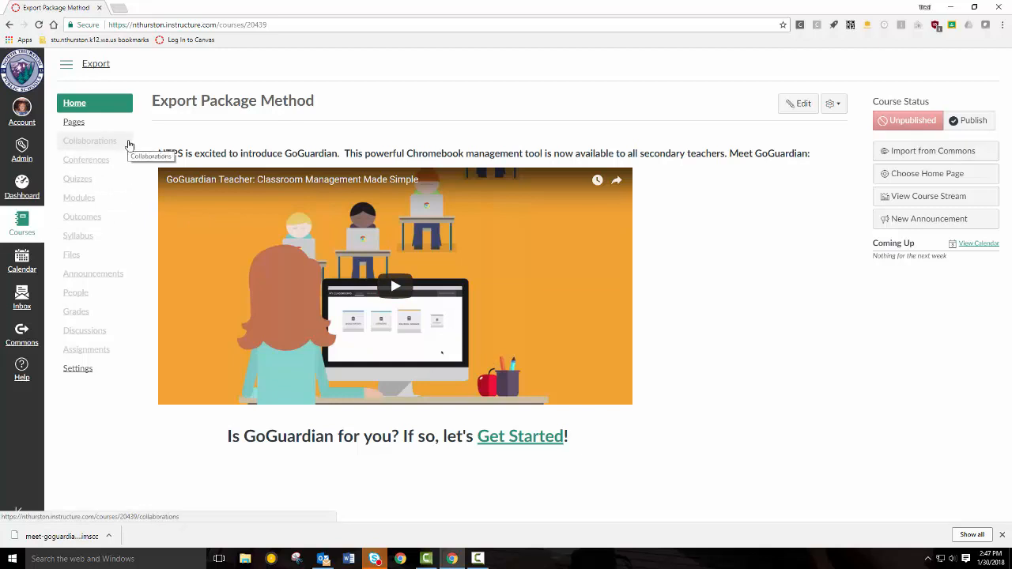
Open the settings of the Import Content/Copy a Course method course from the dashboard
{"action": "left_click", "coordinate": [28, 185]}
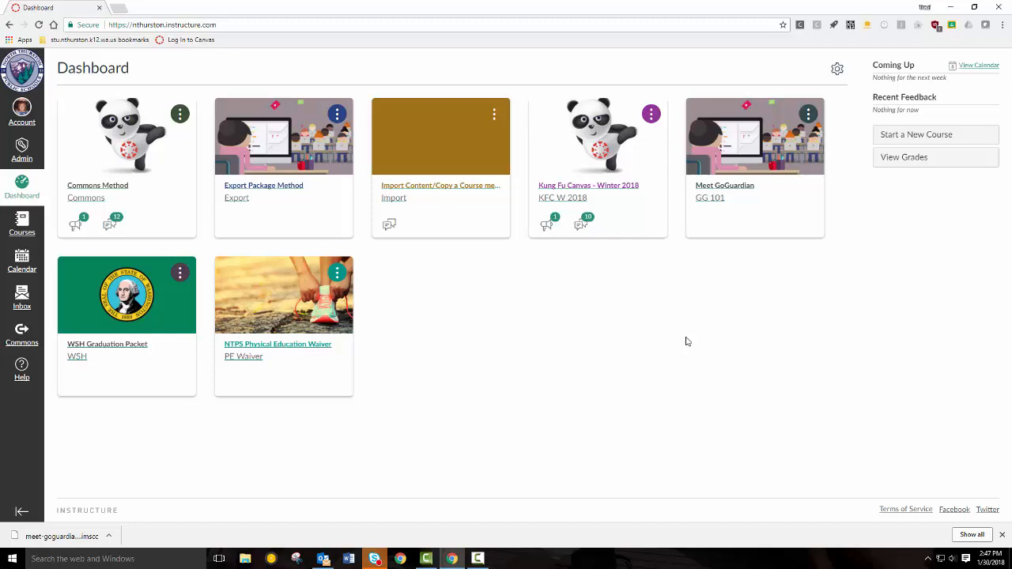
{"action": "left_click", "coordinate": [447, 190]}
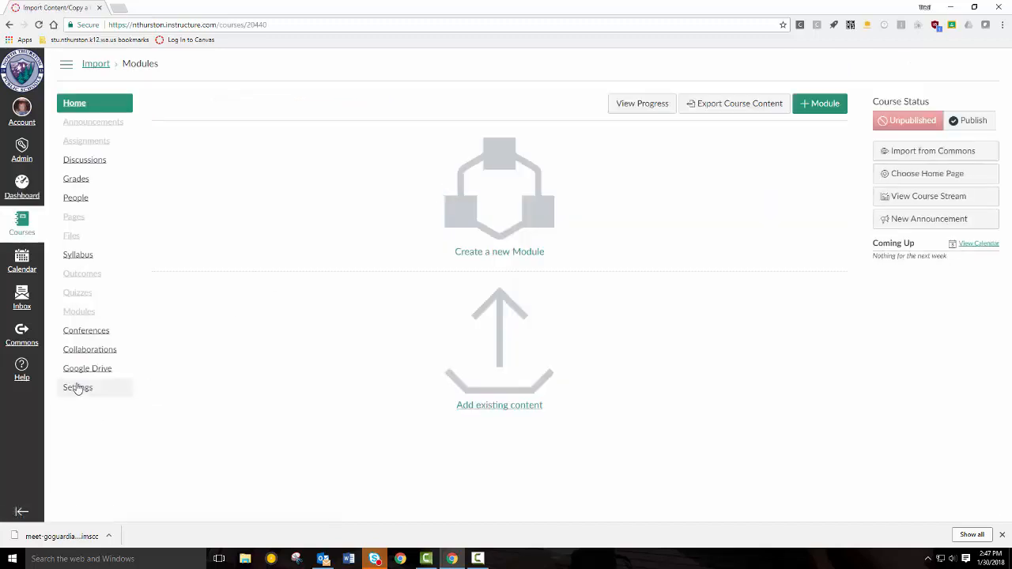
{"action": "left_click", "coordinate": [78, 389]}
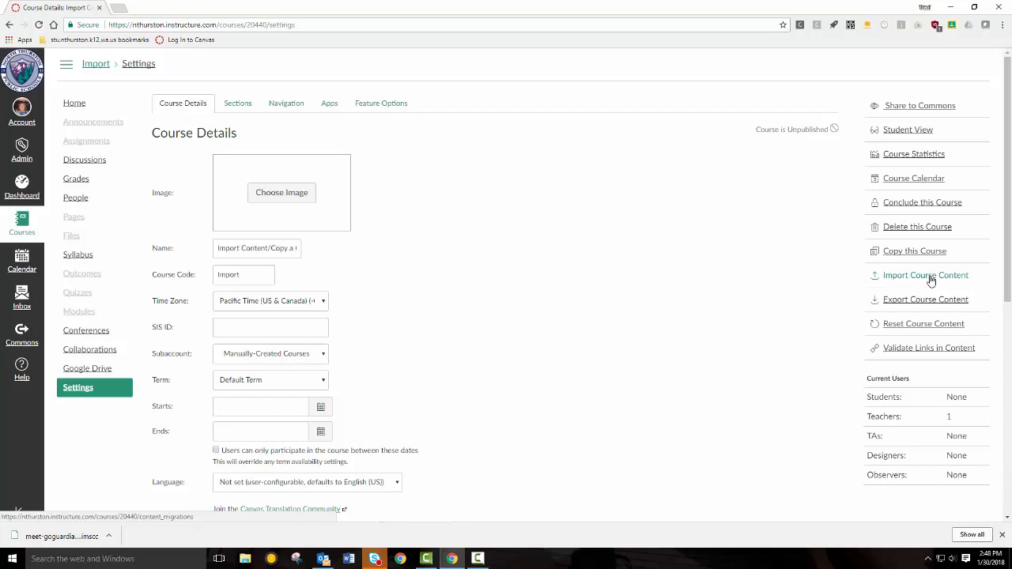
{"action": "left_click", "coordinate": [926, 276]}
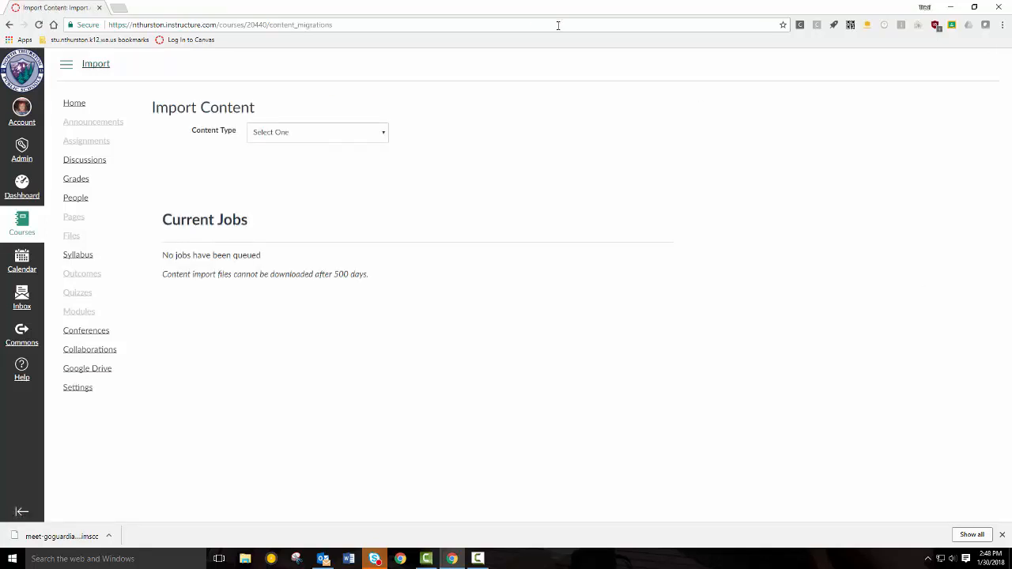
{"action": "left_click", "coordinate": [384, 135]}
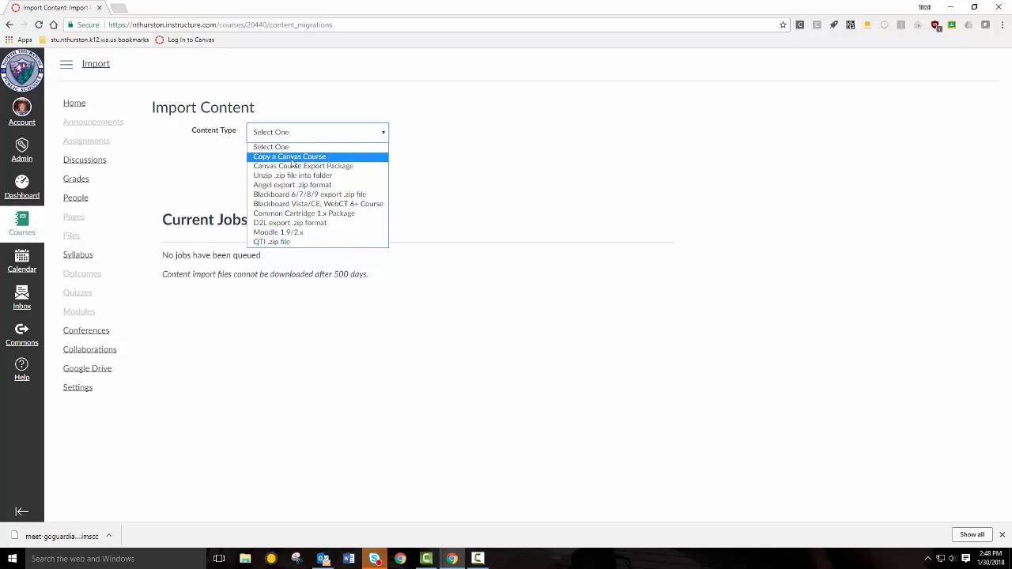
{"action": "left_click", "coordinate": [81, 388]}
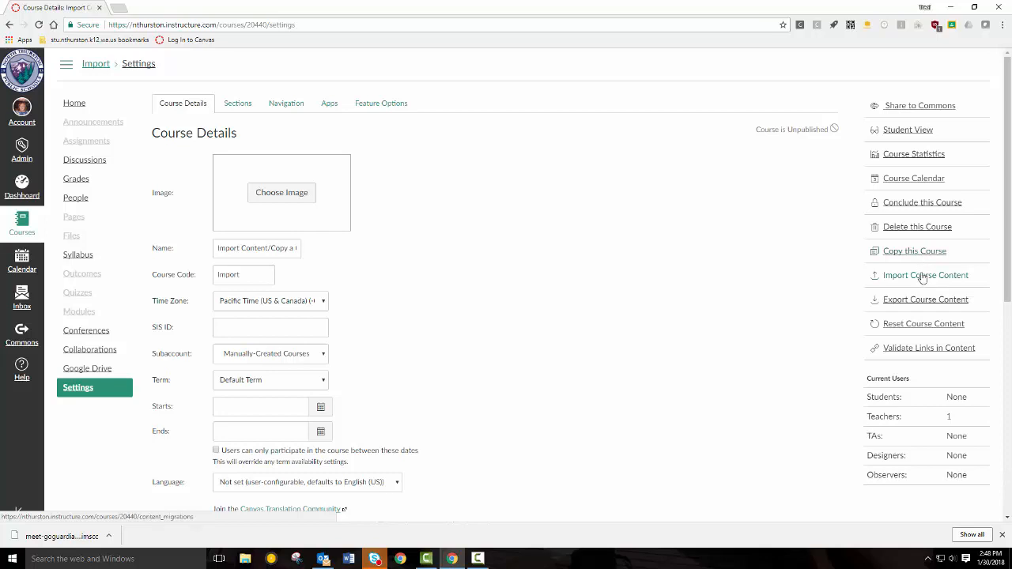
Import all content from the WSH Graduation Packet course using the Copy a Canvas Course content type, searching for "wsh"
{"action": "left_click", "coordinate": [923, 276]}
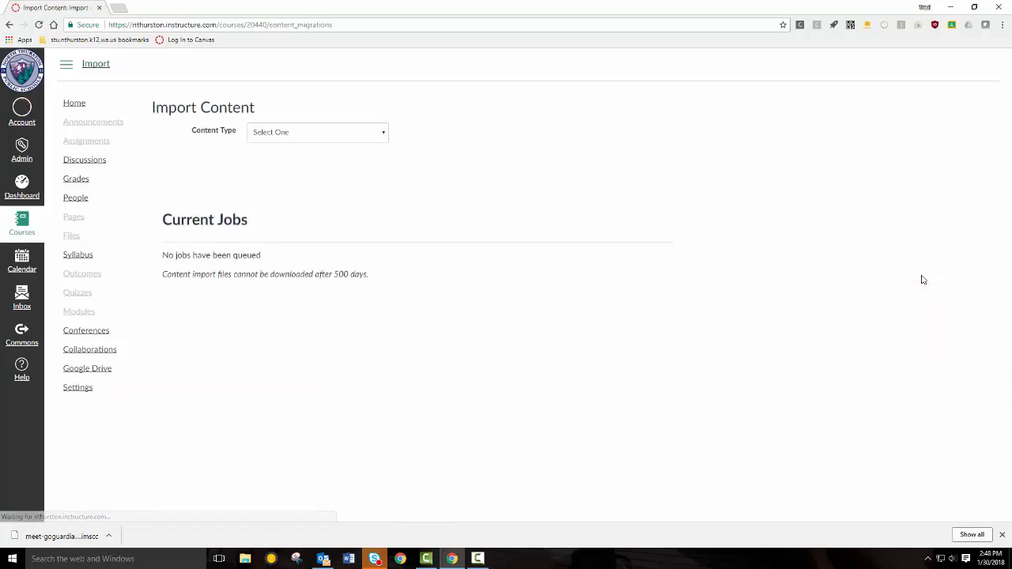
{"action": "left_click", "coordinate": [327, 140]}
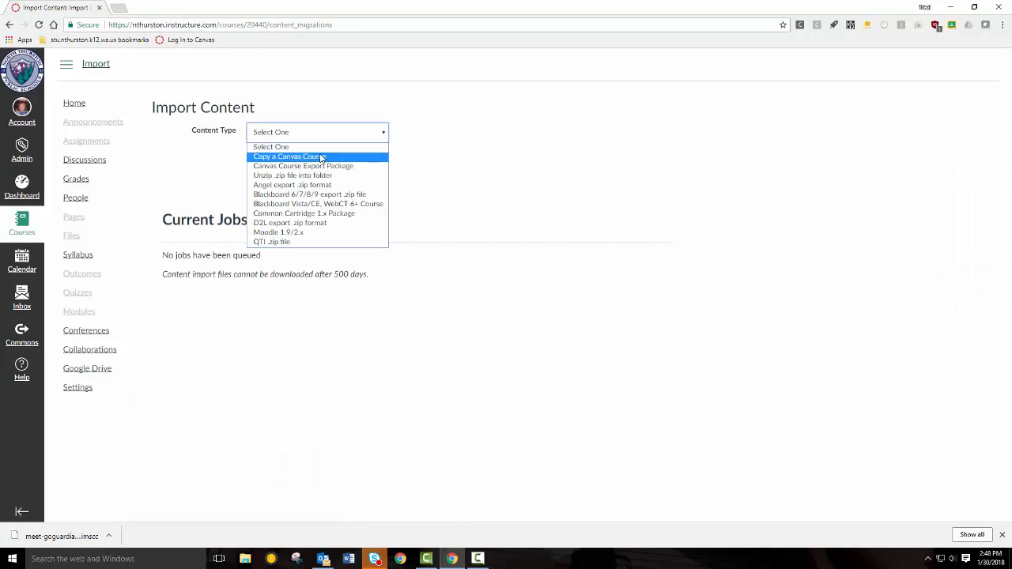
{"action": "left_click", "coordinate": [323, 156]}
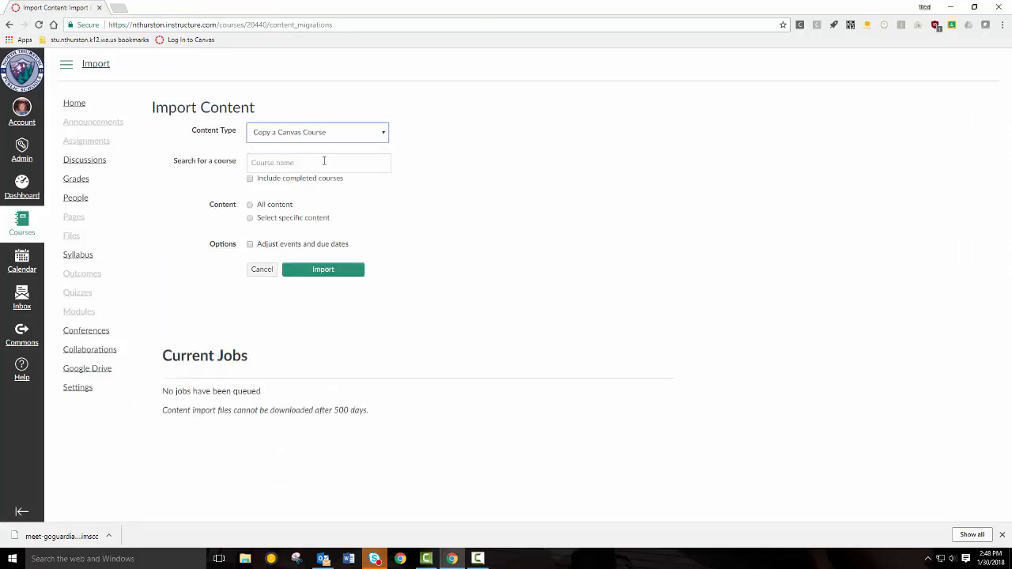
{"action": "left_click", "coordinate": [263, 205]}
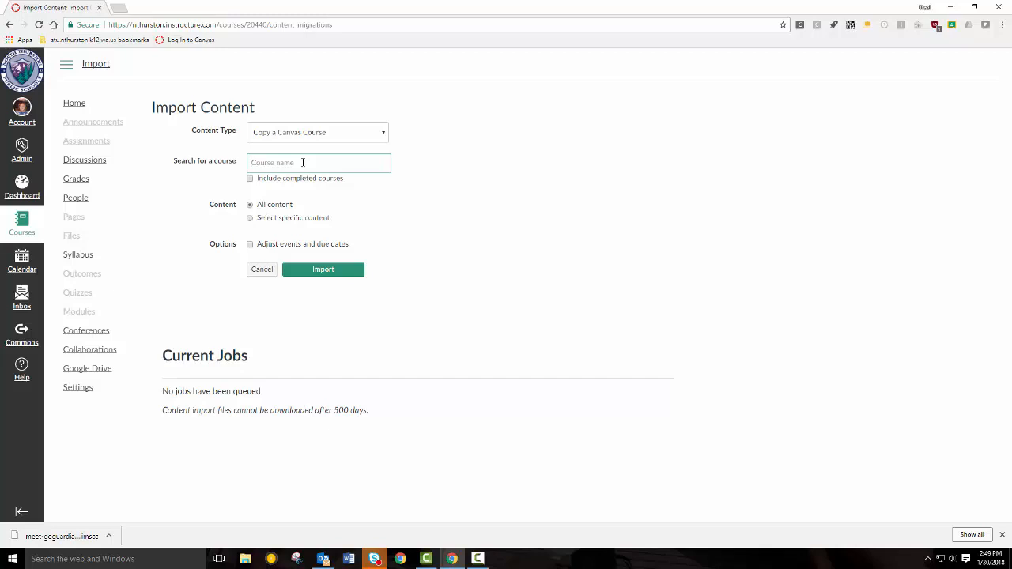
{"action": "type", "text": "whs"}
{"action": "type", "text": "h"}
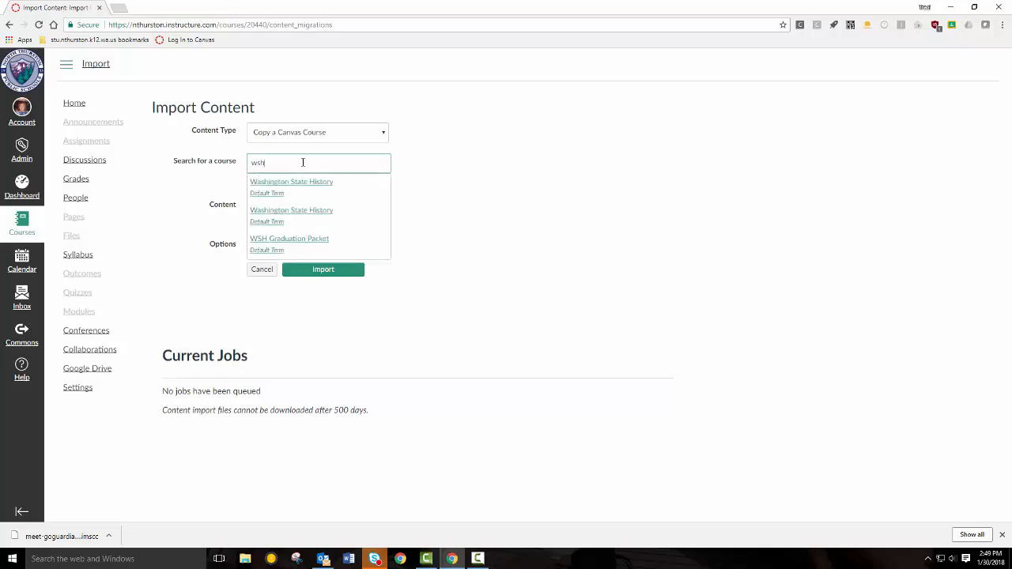
{"action": "left_click", "coordinate": [283, 241]}
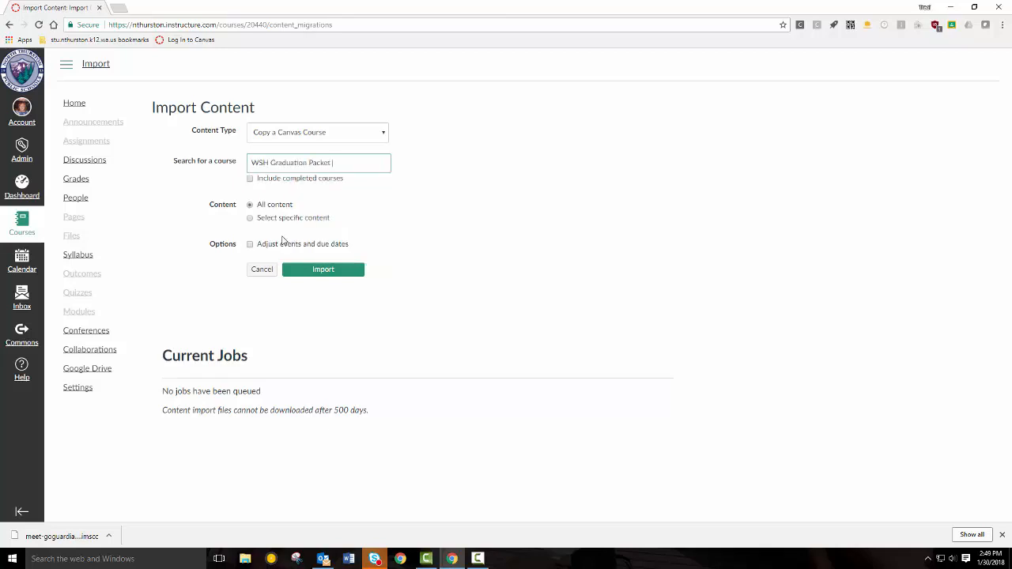
{"action": "left_click", "coordinate": [339, 271]}
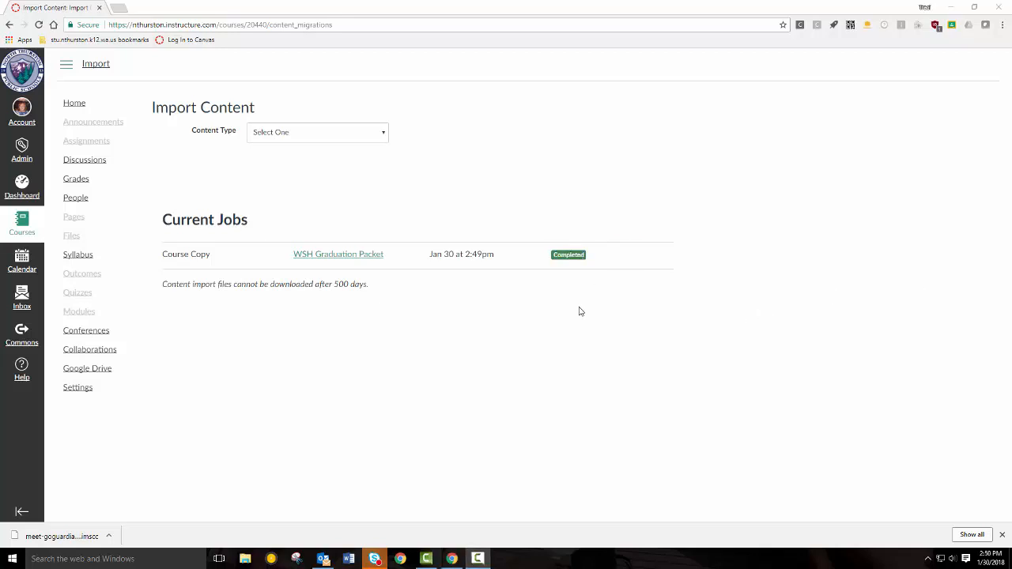
View the copied home page of the Import Content/Copy a Course method course and return to the dashboard
{"action": "left_click", "coordinate": [72, 106]}
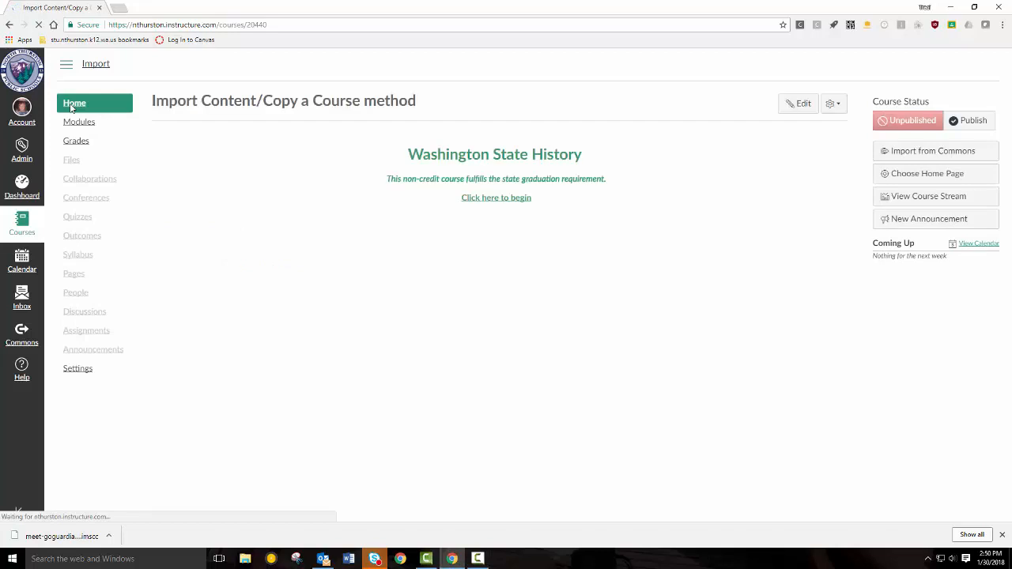
{"action": "left_click", "coordinate": [21, 184]}
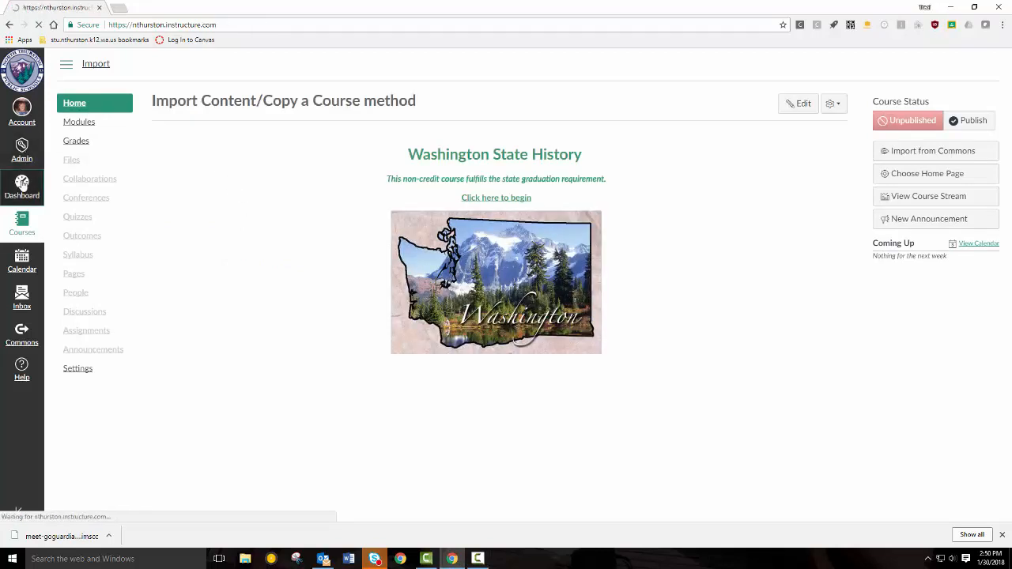